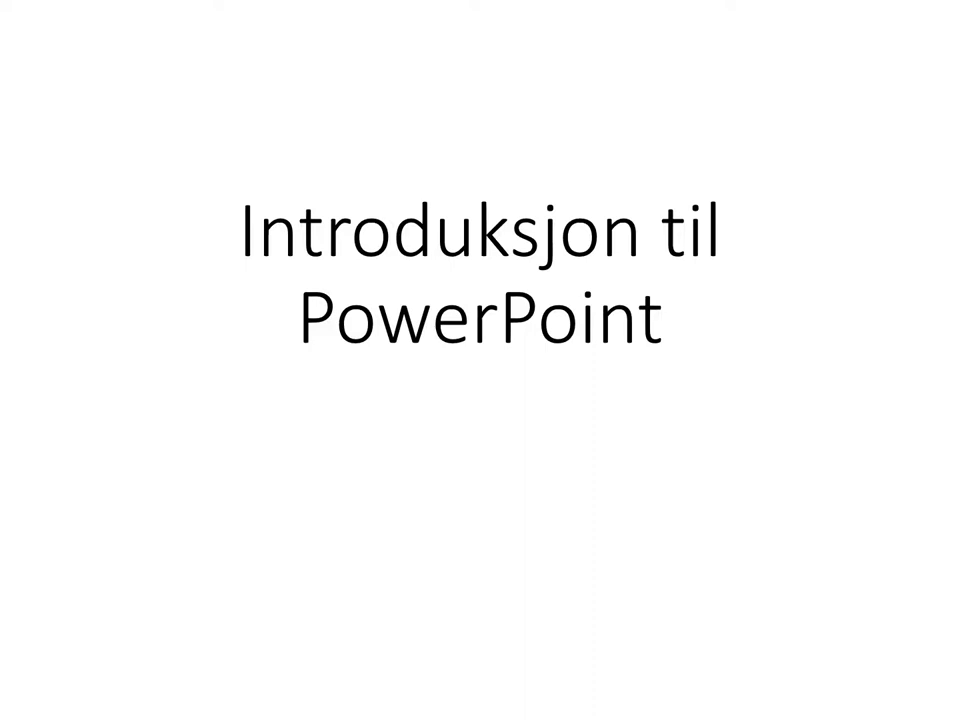
# Step: Advance the introduction slideshow to the contents slide
pyautogui.press('Right')
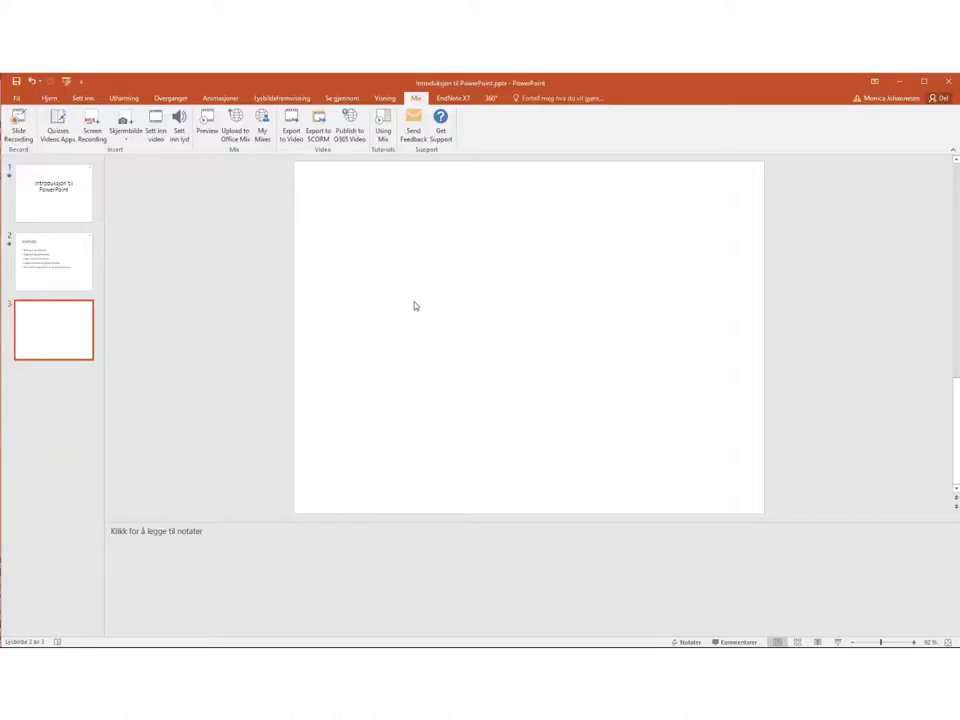
# Step: Create a new blank presentation, Presentasjon26, from Fil > Ny and maximize its window
pyautogui.click(16, 98)
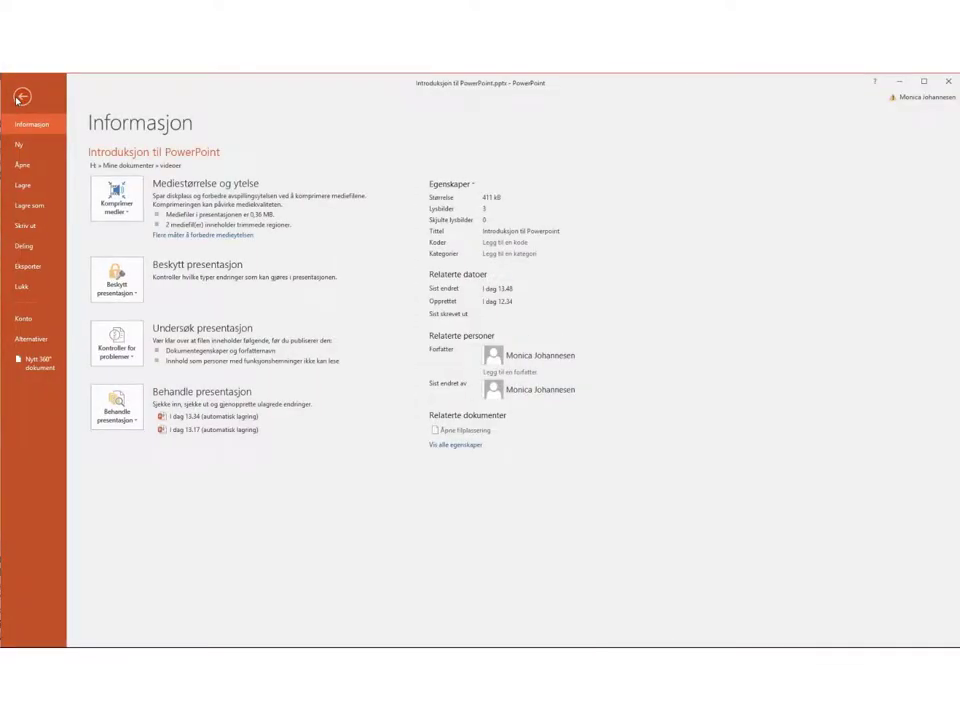
pyautogui.click(19, 147)
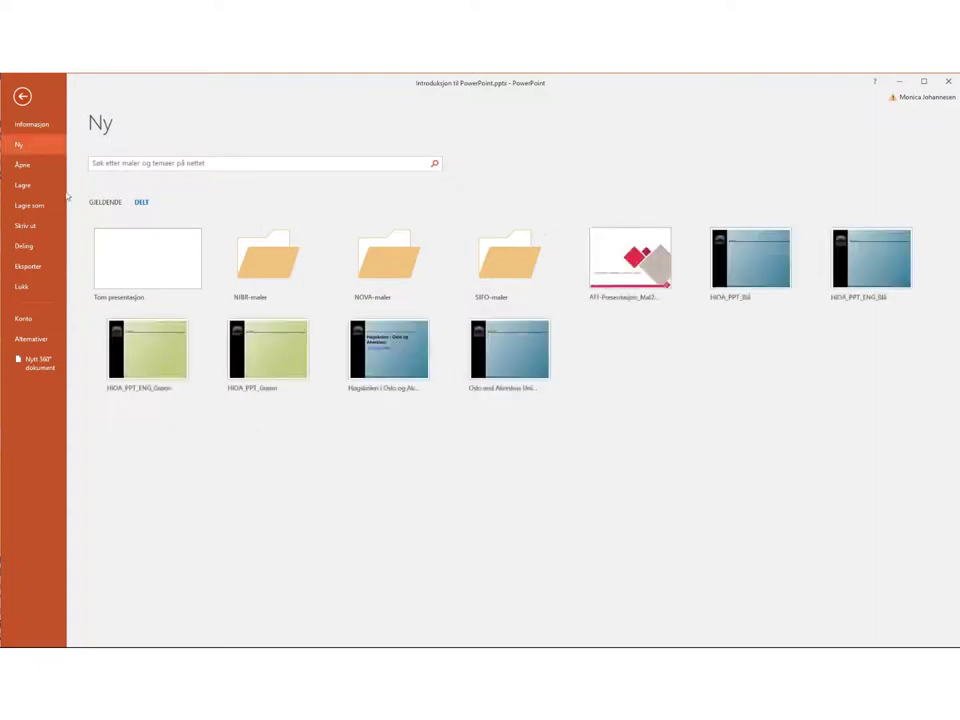
pyautogui.click(138, 250)
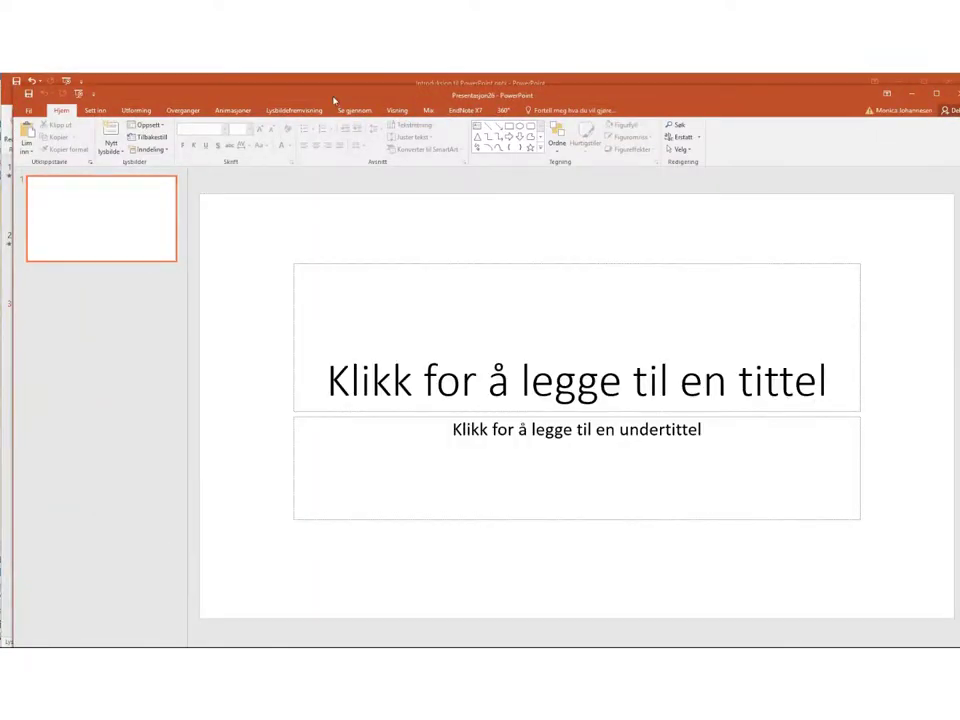
pyautogui.doubleClick(330, 95)
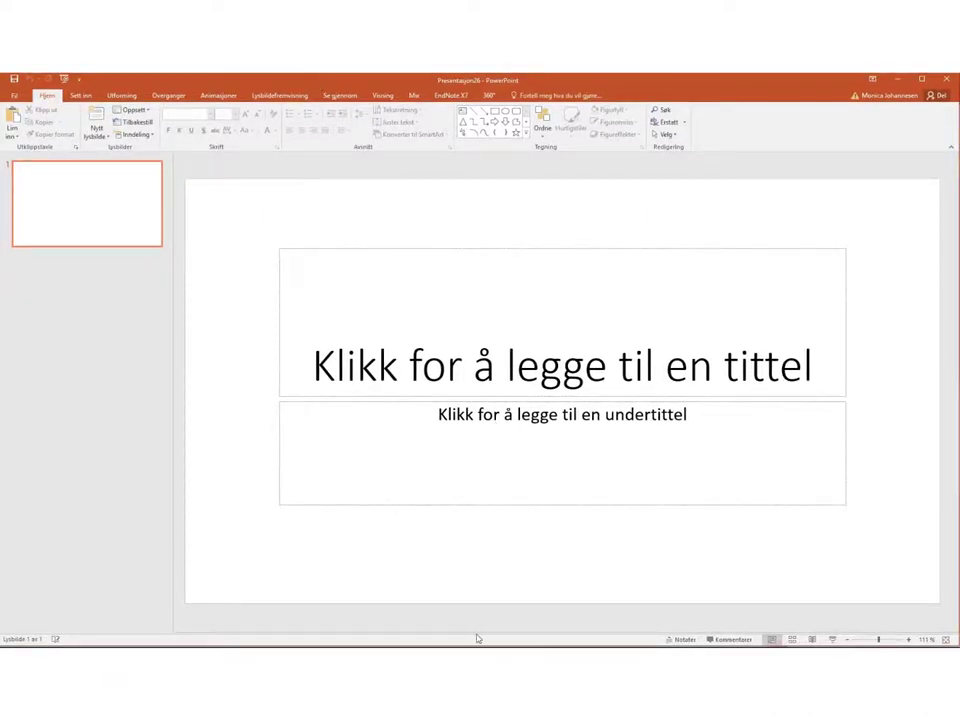
# Step: Drag up the notes pane below the slide, then look through Sett inn and Utforming before returning to Hjem
pyautogui.moveTo(477, 631); pyautogui.dragTo(486, 501)
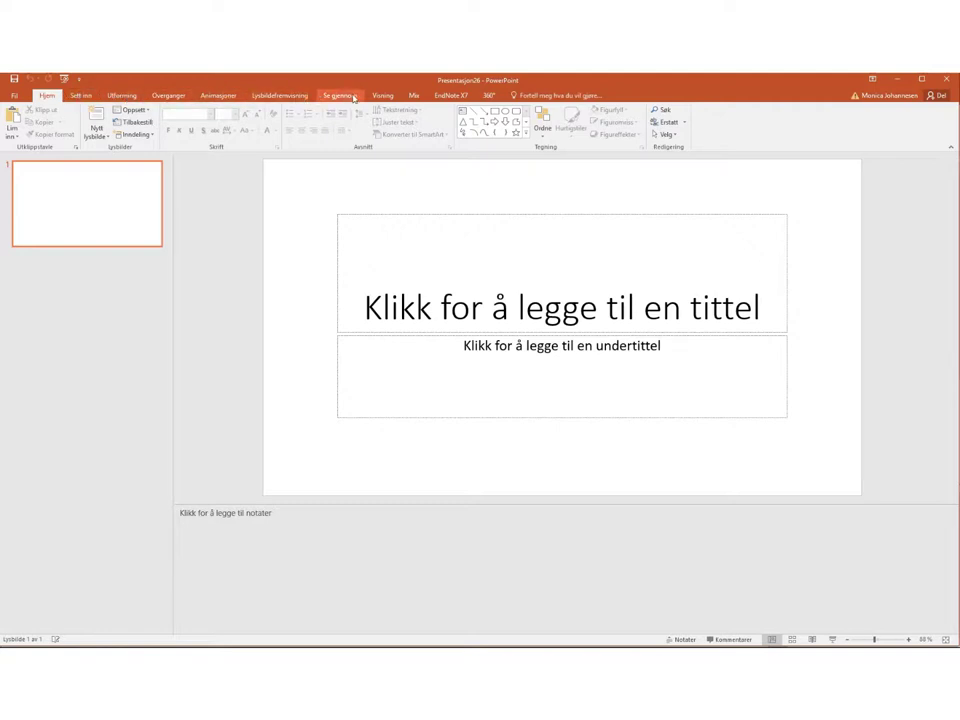
pyautogui.click(82, 96)
pyautogui.click(106, 97)
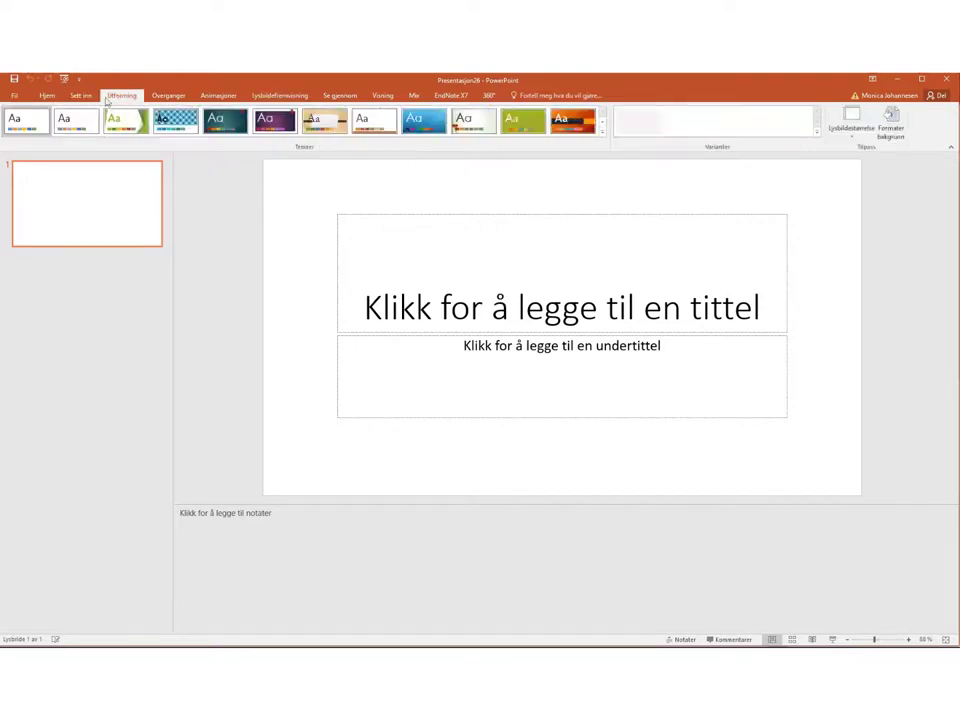
pyautogui.click(47, 96)
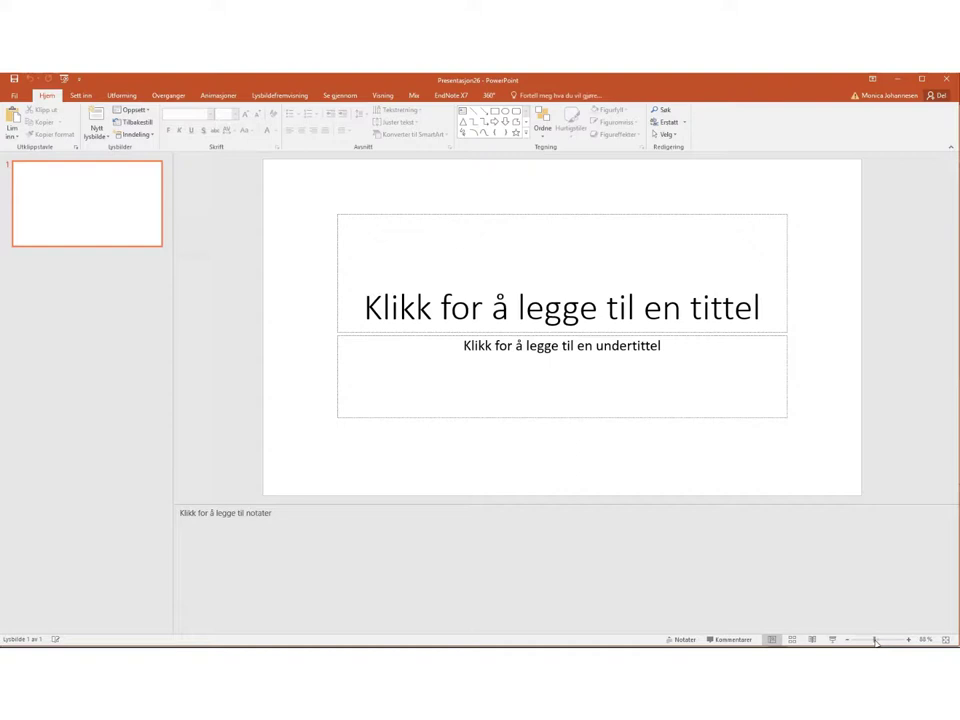
# Step: Zoom the slide to 100% and back to 89%, then show the Utforming themes and variants
pyautogui.click(875, 641)
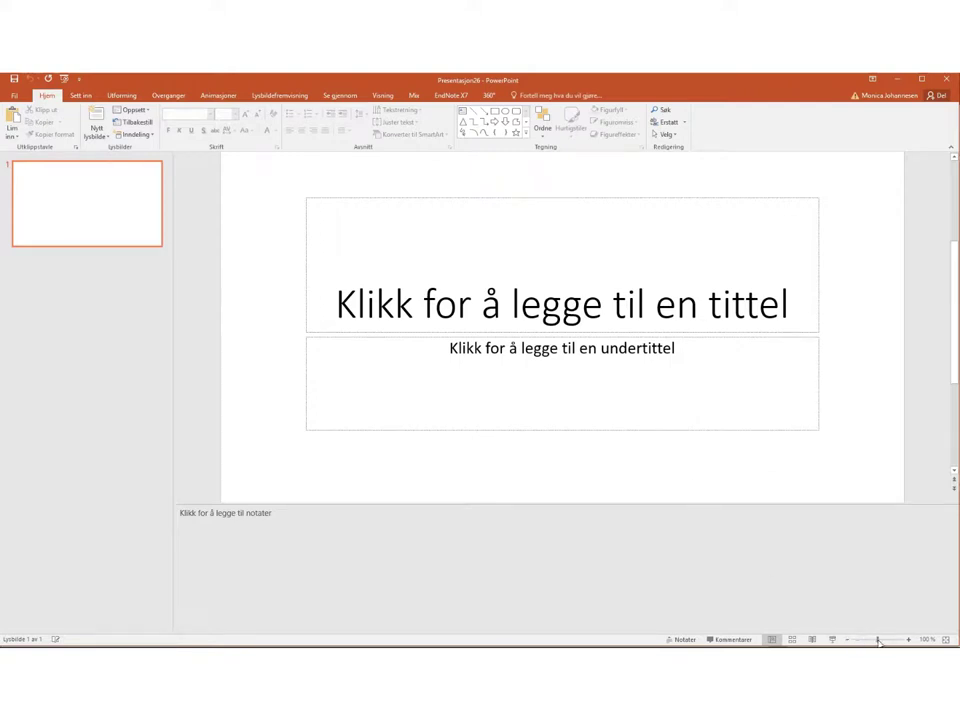
pyautogui.moveTo(878, 641); pyautogui.dragTo(875, 641)
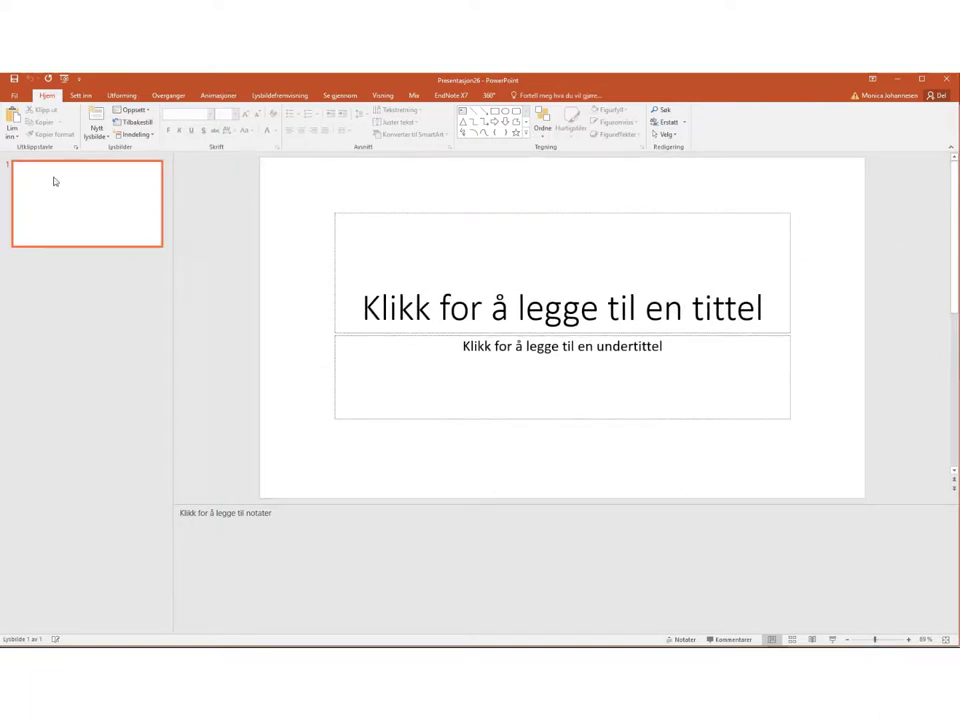
pyautogui.click(122, 96)
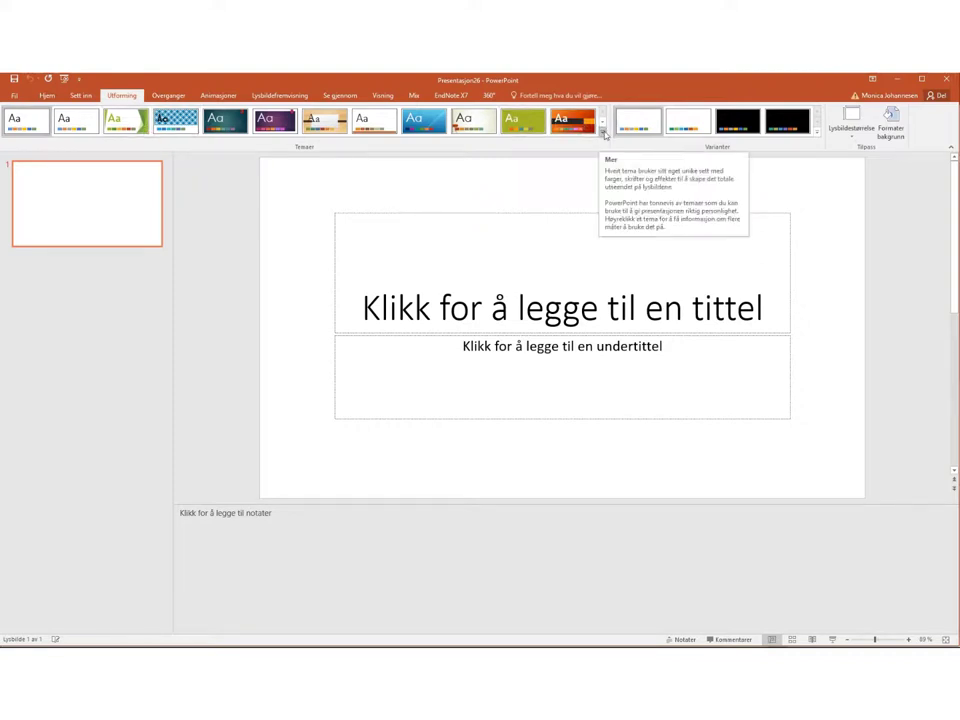
# Step: Preview the Temaer gallery without changing theme, and set the slide size to Standard (4:3)
pyautogui.click(603, 132)
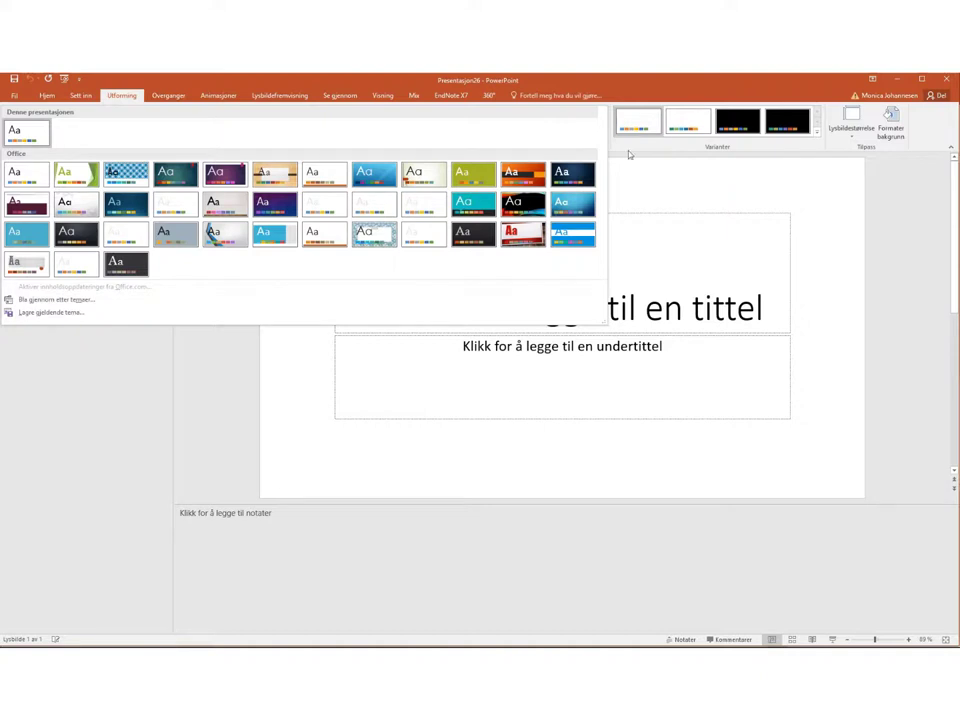
pyautogui.click(628, 150)
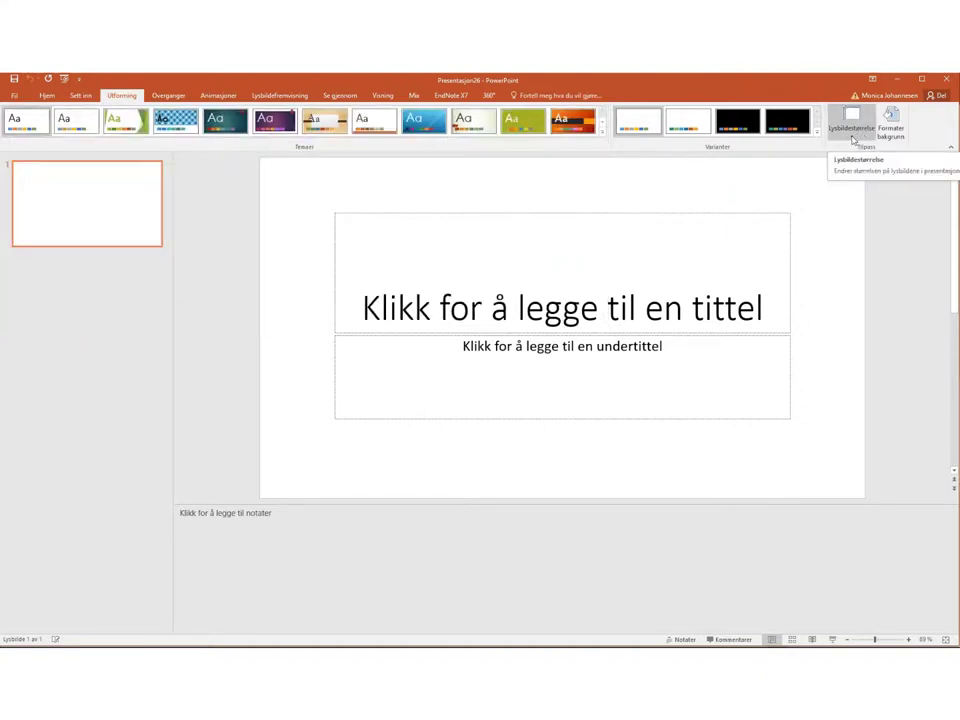
pyautogui.click(851, 125)
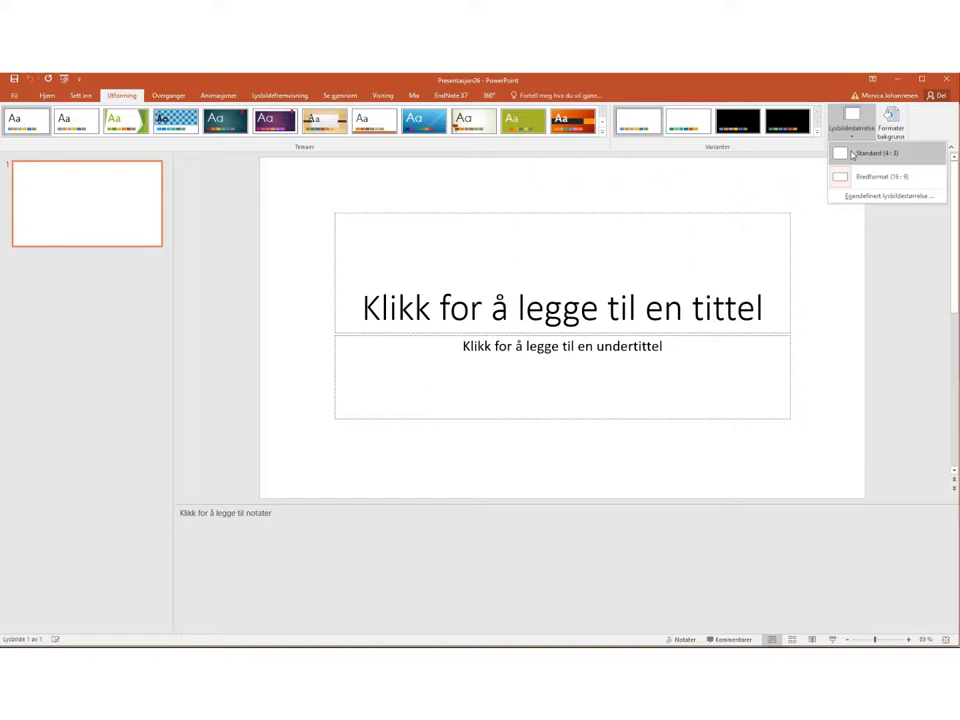
pyautogui.click(852, 154)
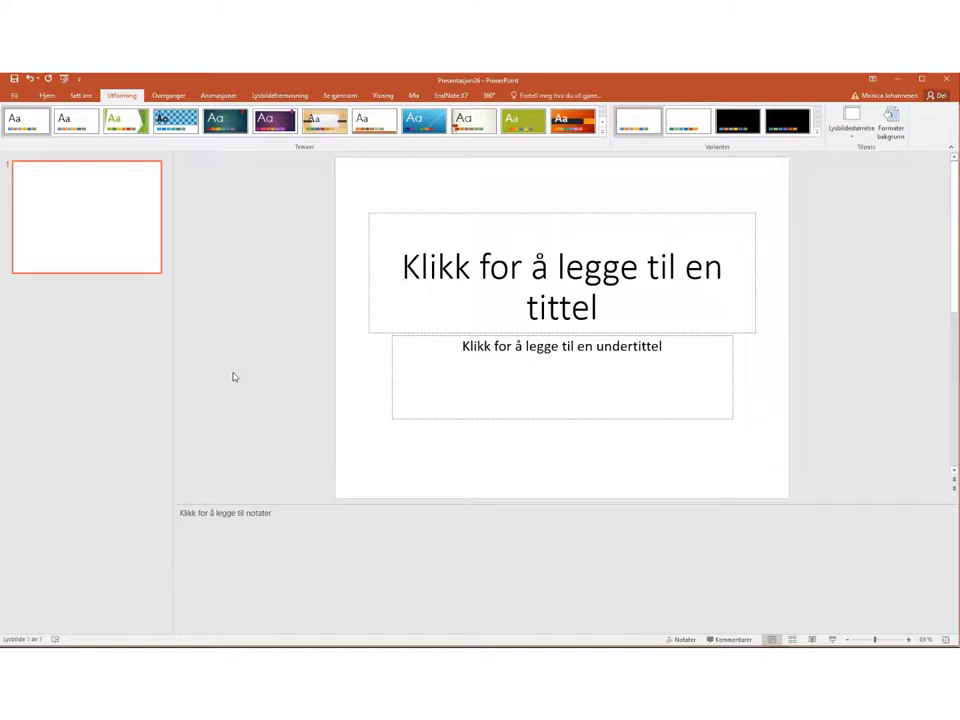
# Step: Review the Oppsett layouts on Hjem, keep Tittellysbilde, and place the cursor in the title placeholder
pyautogui.click(47, 96)
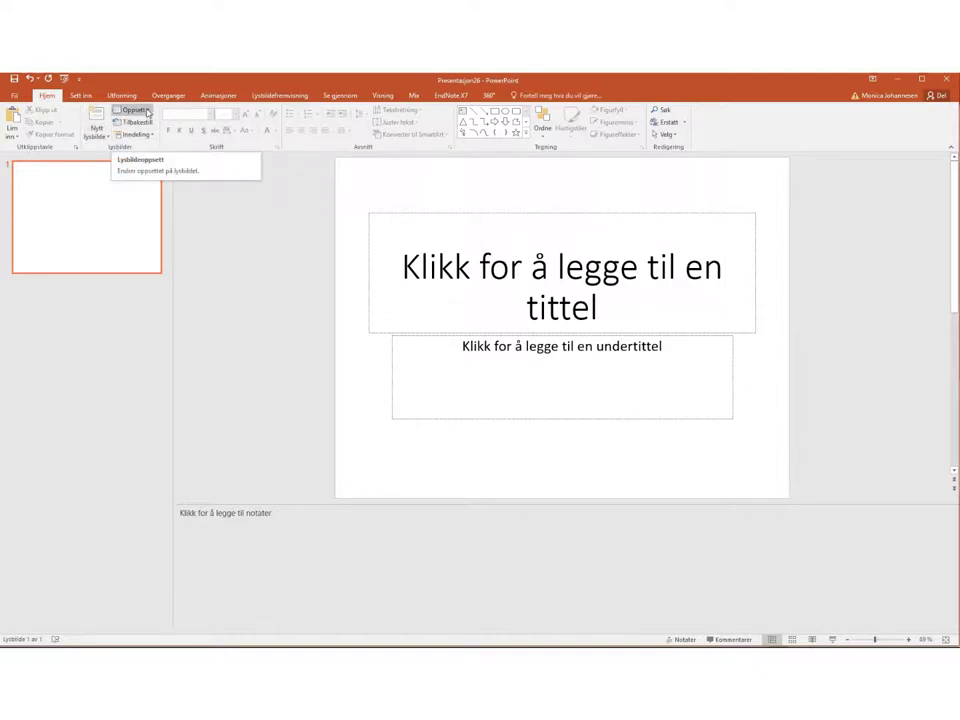
pyautogui.click(148, 112)
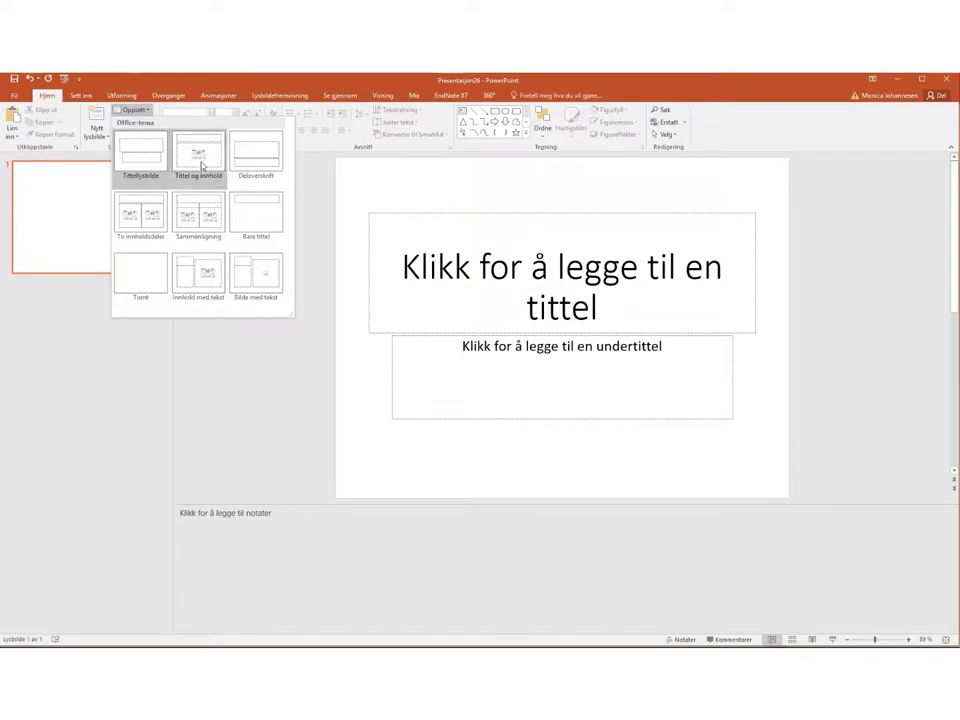
pyautogui.click(311, 186)
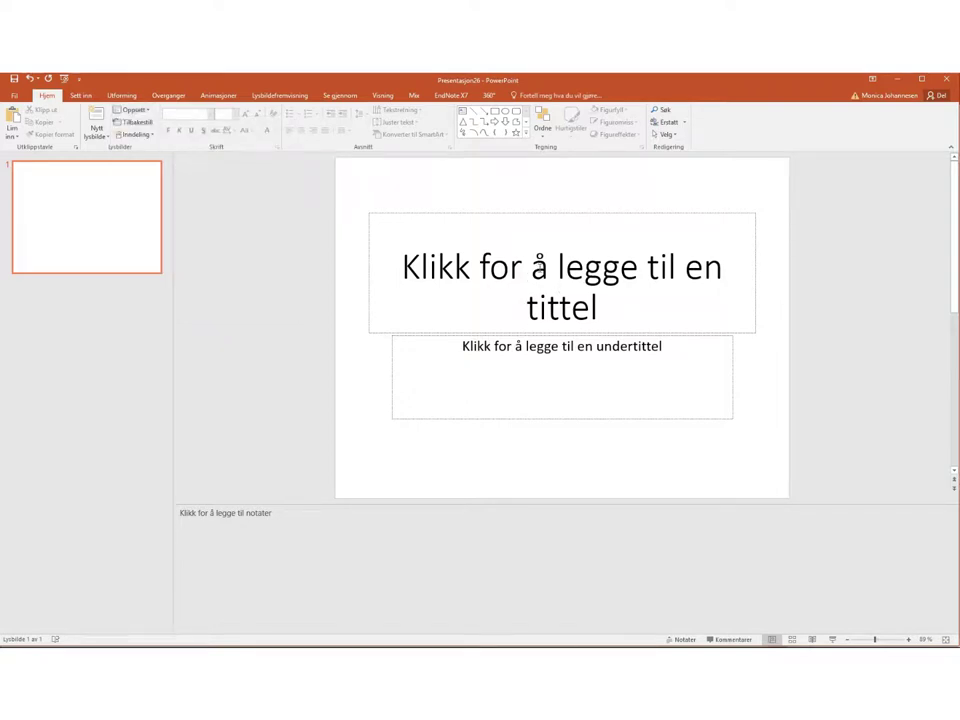
pyautogui.click(540, 268)
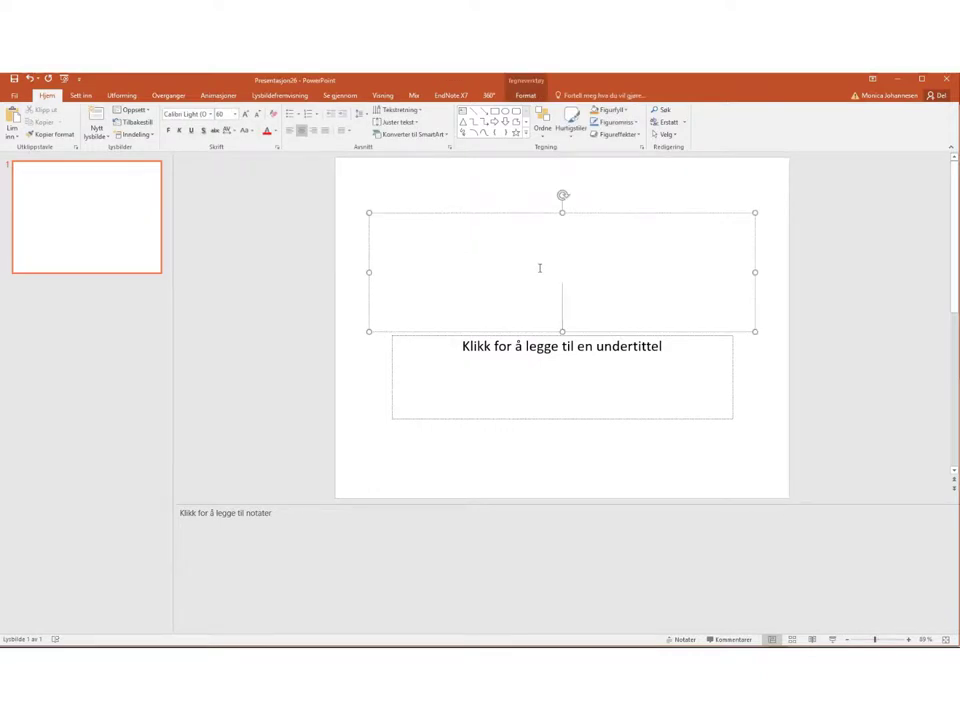
# Step: Title the first slide 'Min presentasjon', correcting the typos along the way
pyautogui.write('Min pr')
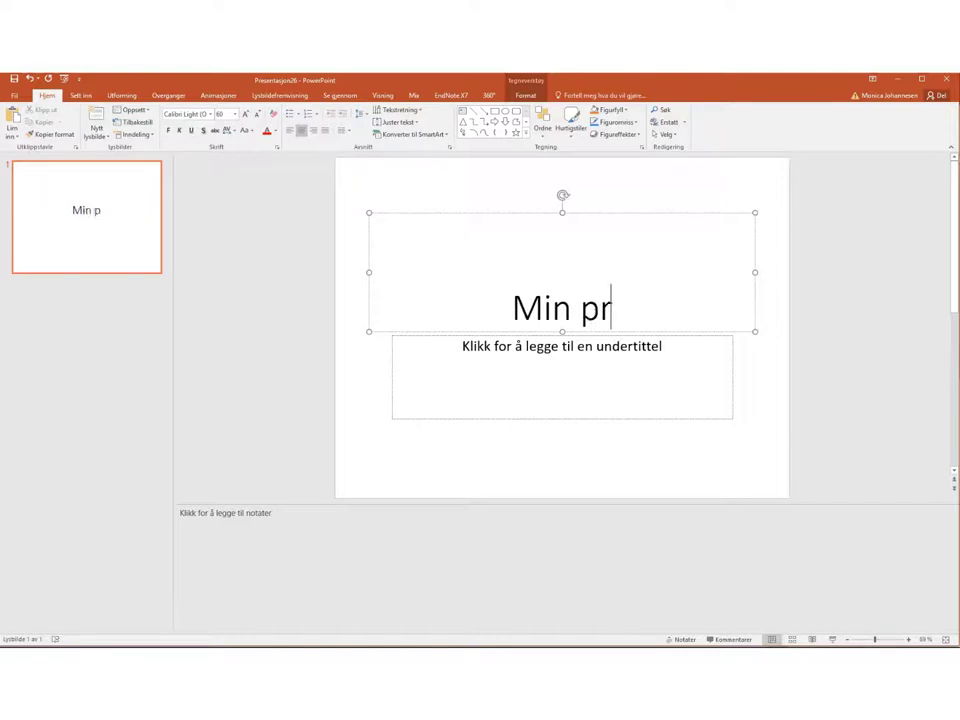
pyautogui.write('esent')
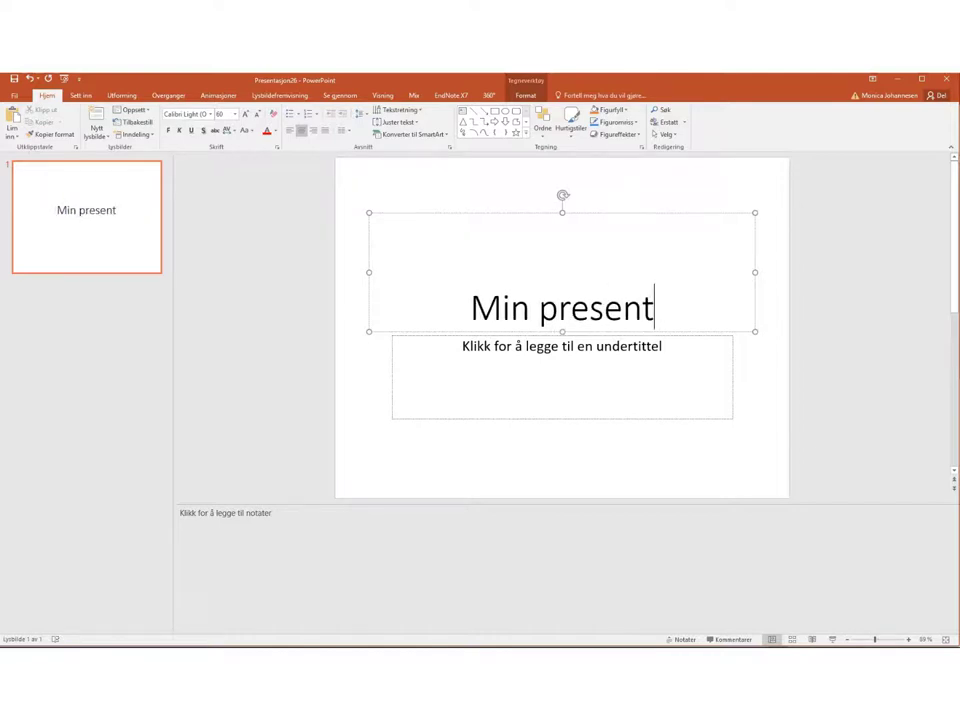
pyautogui.press('BackSpace')
pyautogui.write('tajo')
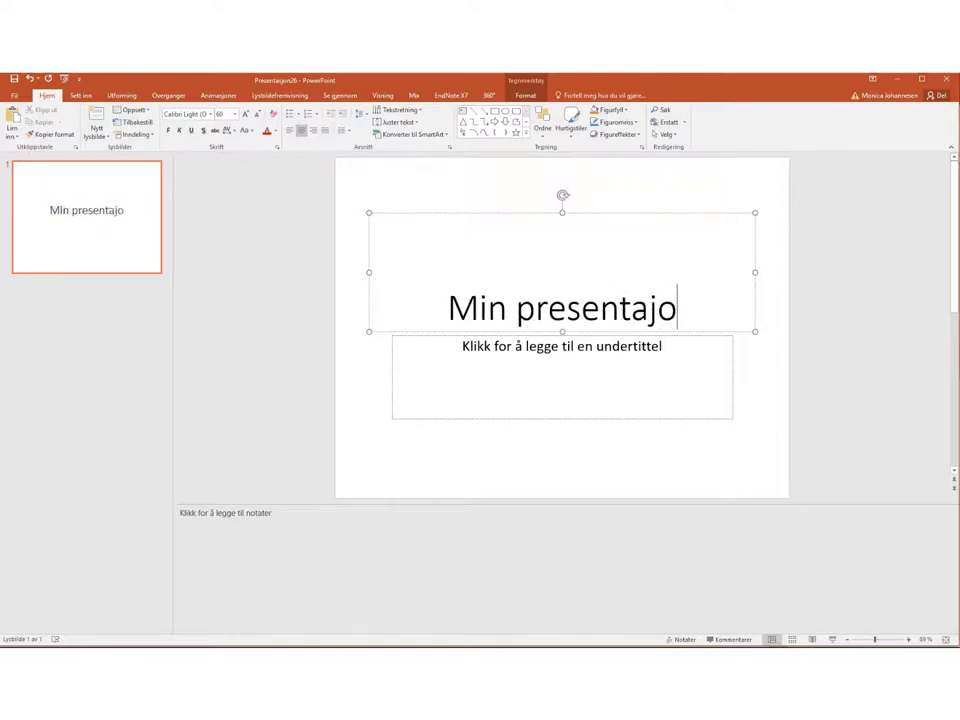
pyautogui.press('BackSpace')
pyautogui.press('BackSpace')
pyautogui.write('sjon')
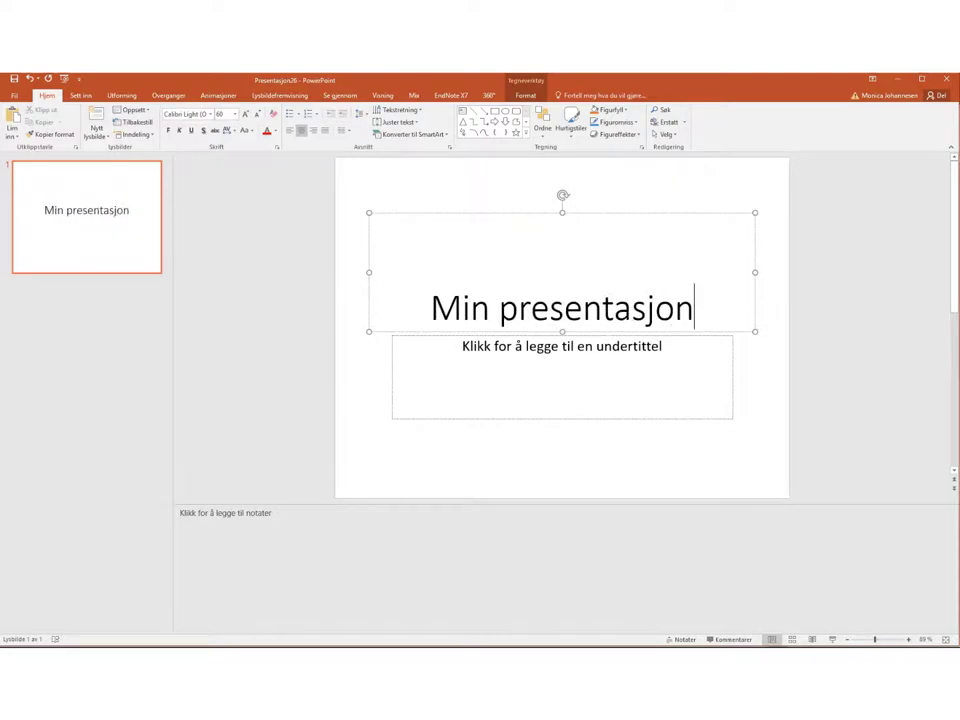
# Step: Enter the author's first name as the subtitle and set the insertion point after slide 1
pyautogui.click(548, 350)
pyautogui.write('Mo')
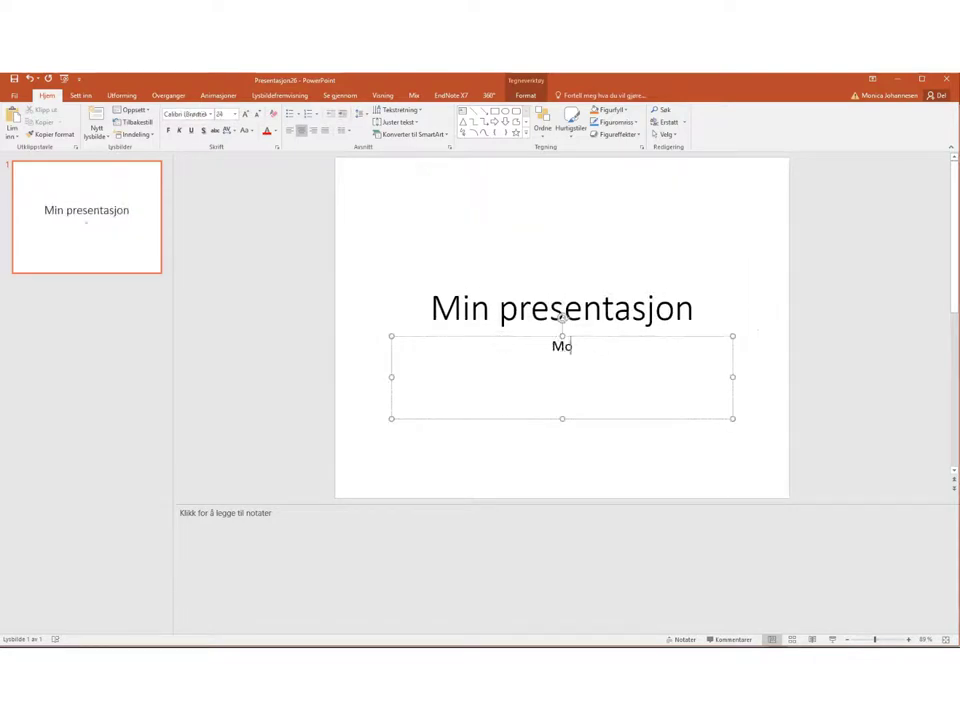
pyautogui.write('nica')
pyautogui.click(131, 282)
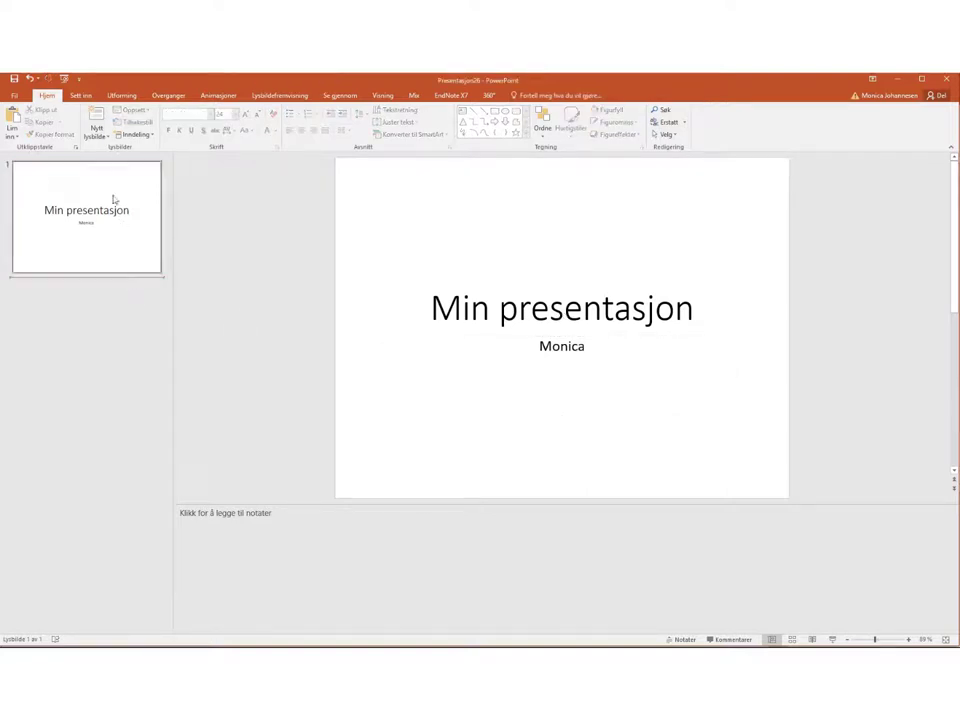
# Step: Add slide 2 with the Tittel og innhold layout and title it 'Presentasjon'
pyautogui.click(101, 136)
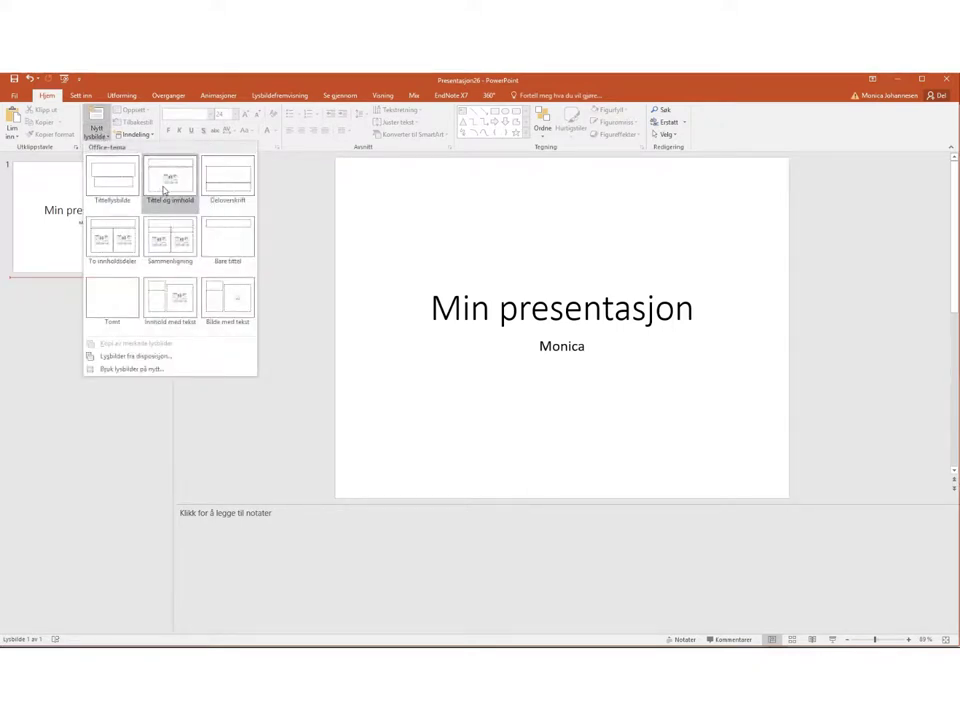
pyautogui.click(165, 190)
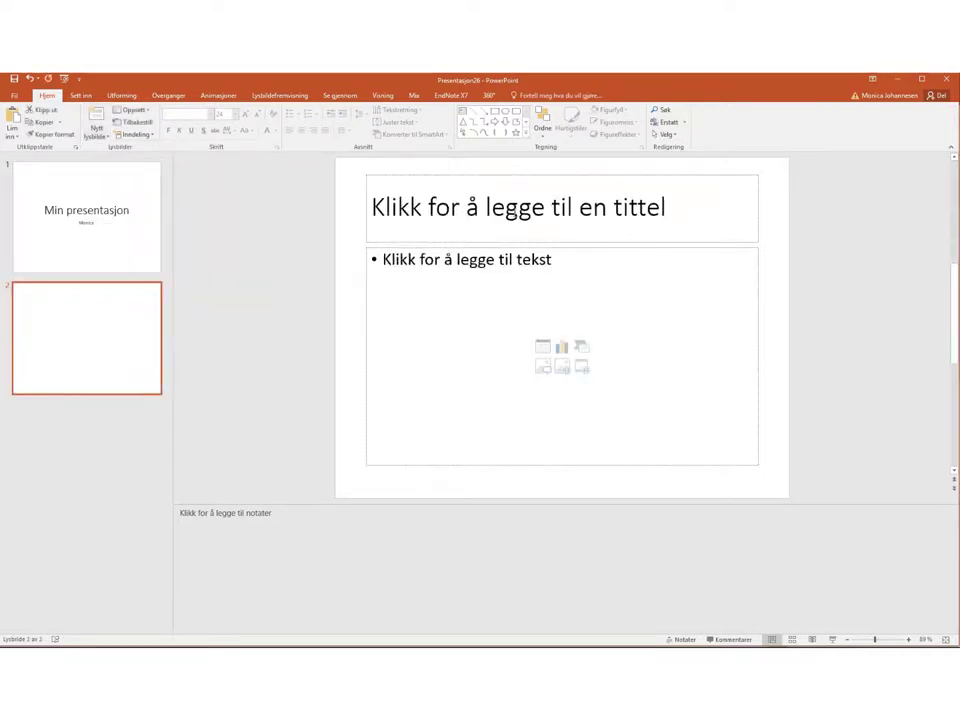
pyautogui.click(515, 212)
pyautogui.write('Pr')
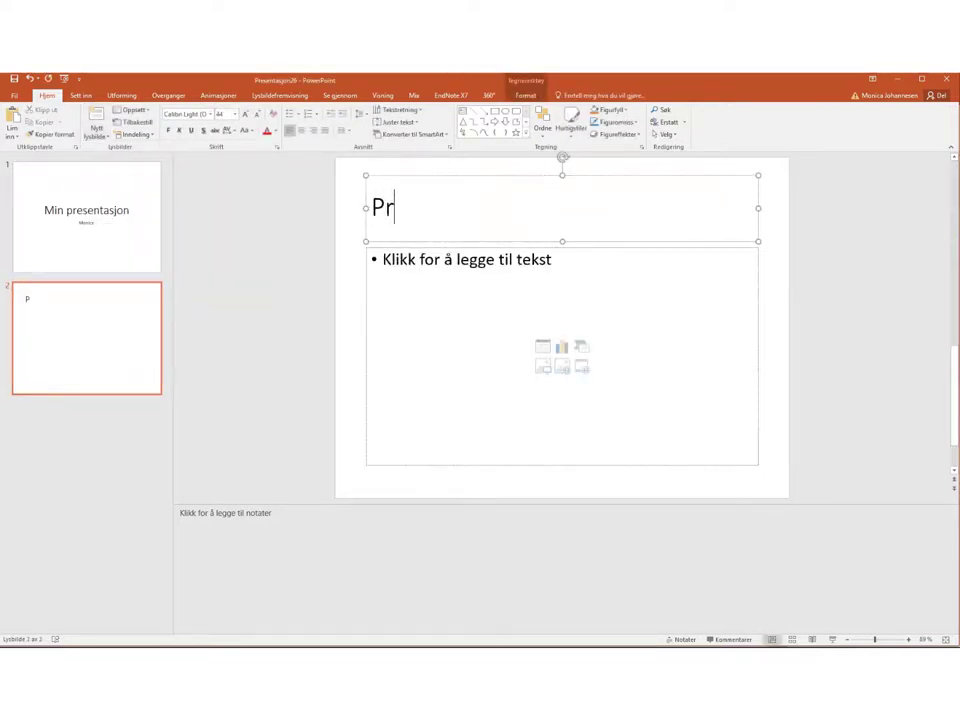
pyautogui.write('esentasjon')
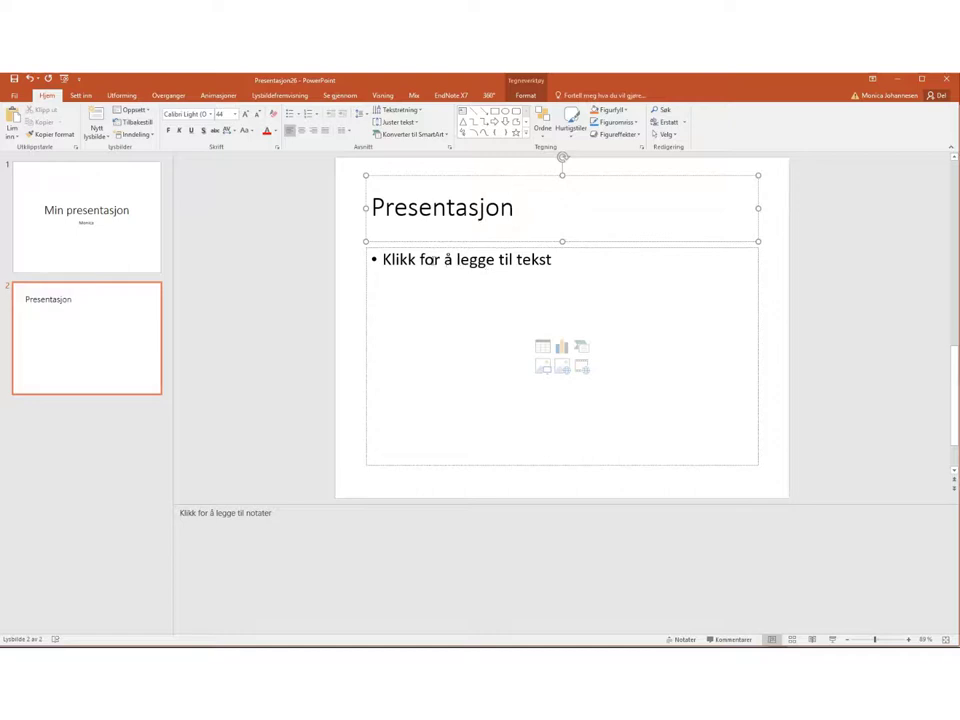
# Step: Write the bullets 'Punkt 1' and 'Punkt2' in slide 2's content area
pyautogui.click(433, 260)
pyautogui.write('Pun')
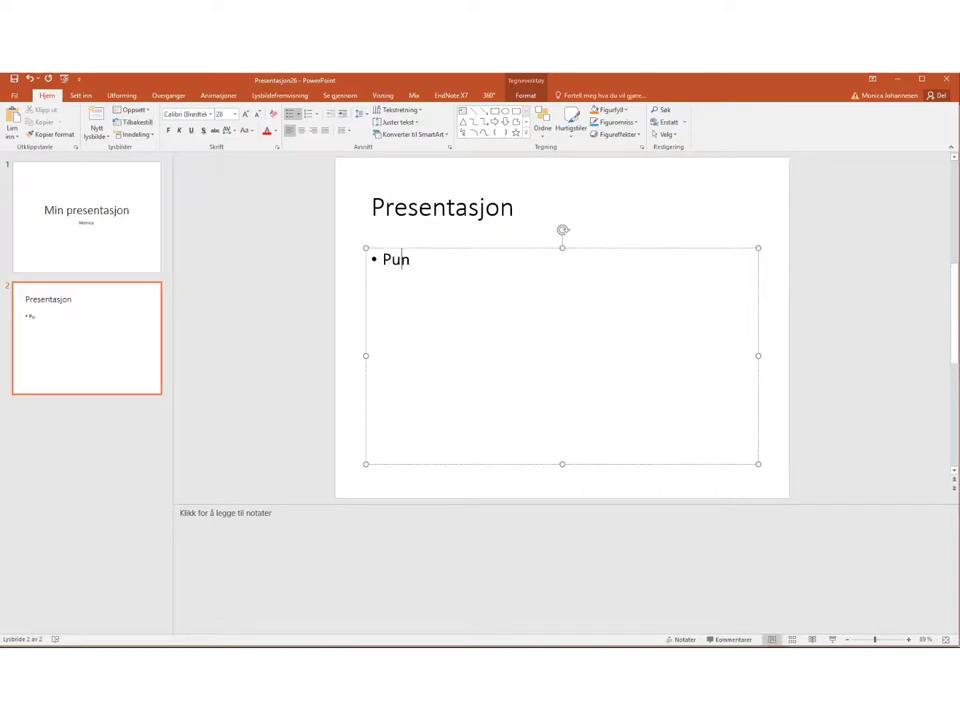
pyautogui.write('kt 1')
pyautogui.press('Return')
pyautogui.write('Punkt2')
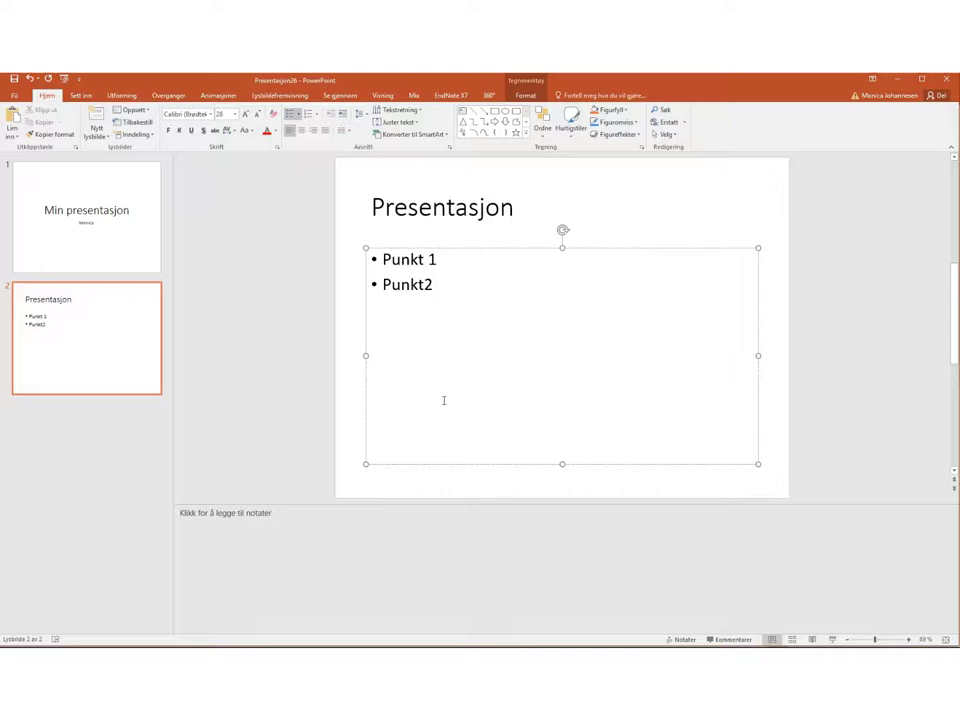
# Step: Add a new Tittel og innhold slide after slide 2
pyautogui.click(133, 403)
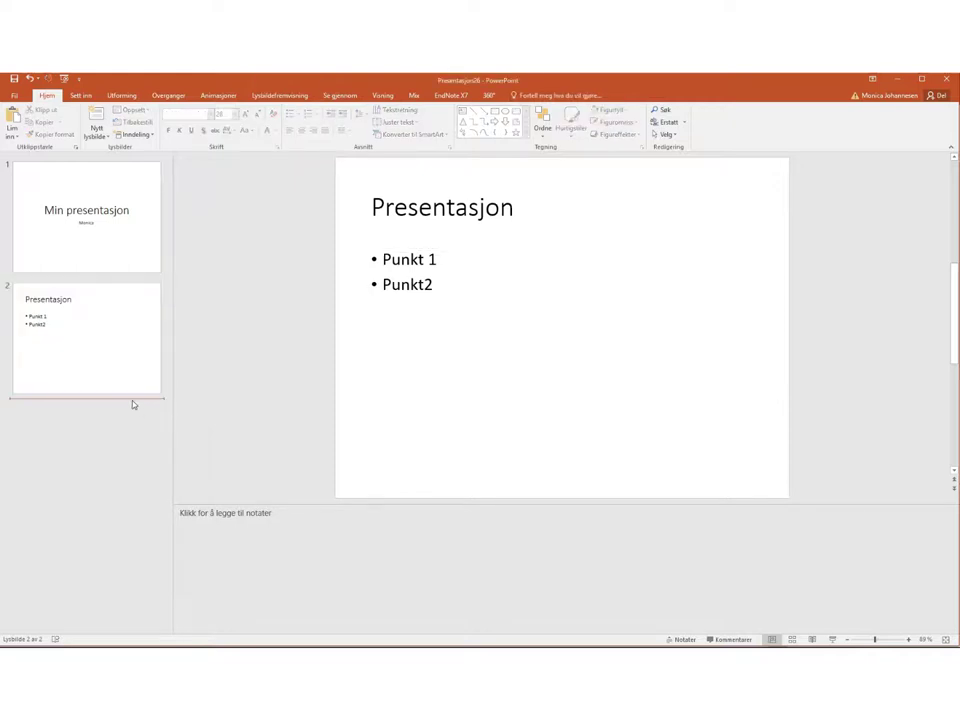
pyautogui.click(103, 136)
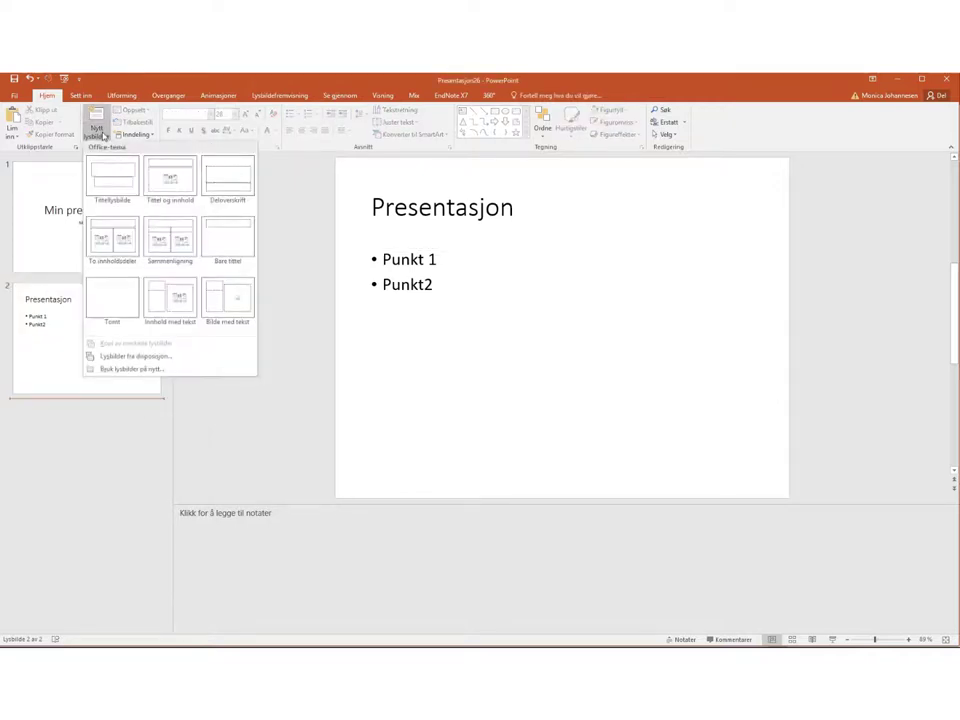
pyautogui.click(169, 184)
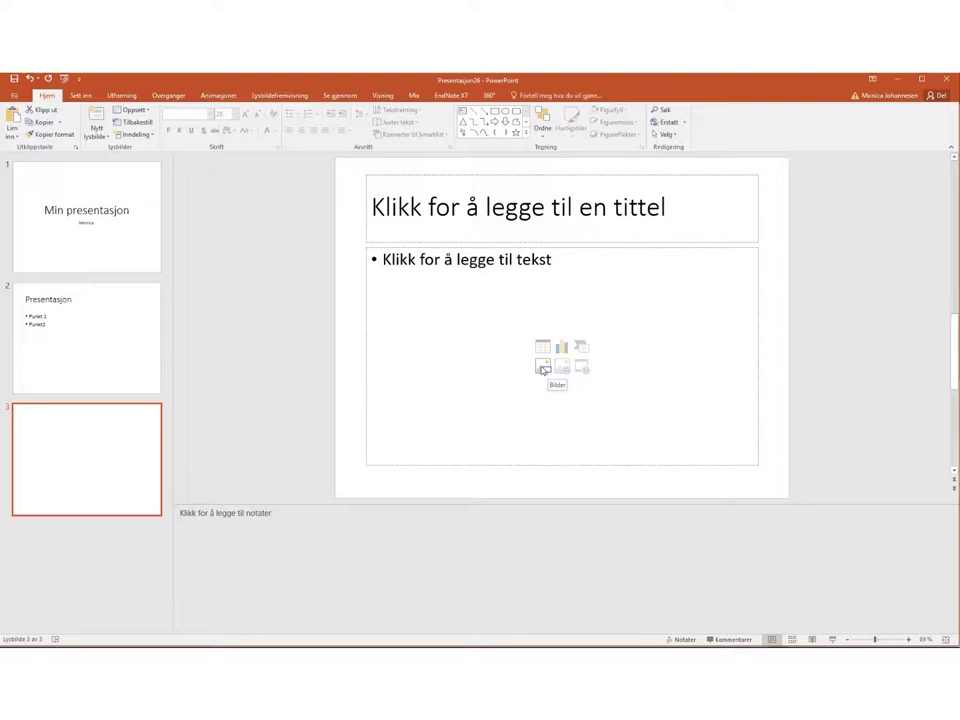
# Step: Insert the photo Stuen vaar.jpg into slide 3's content area
pyautogui.click(543, 370)
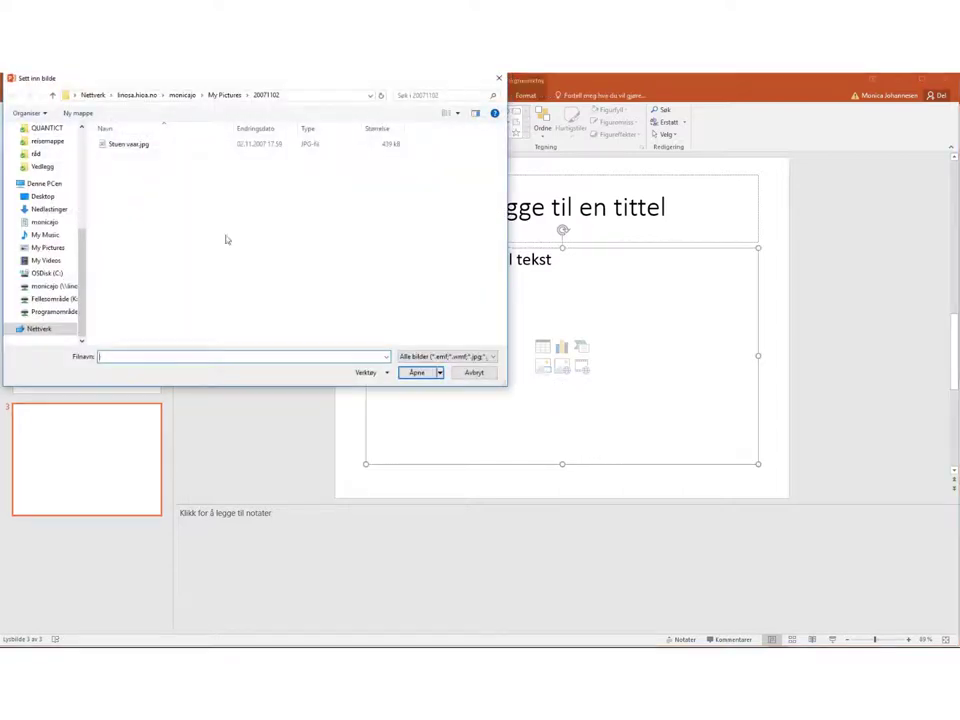
pyautogui.click(133, 146)
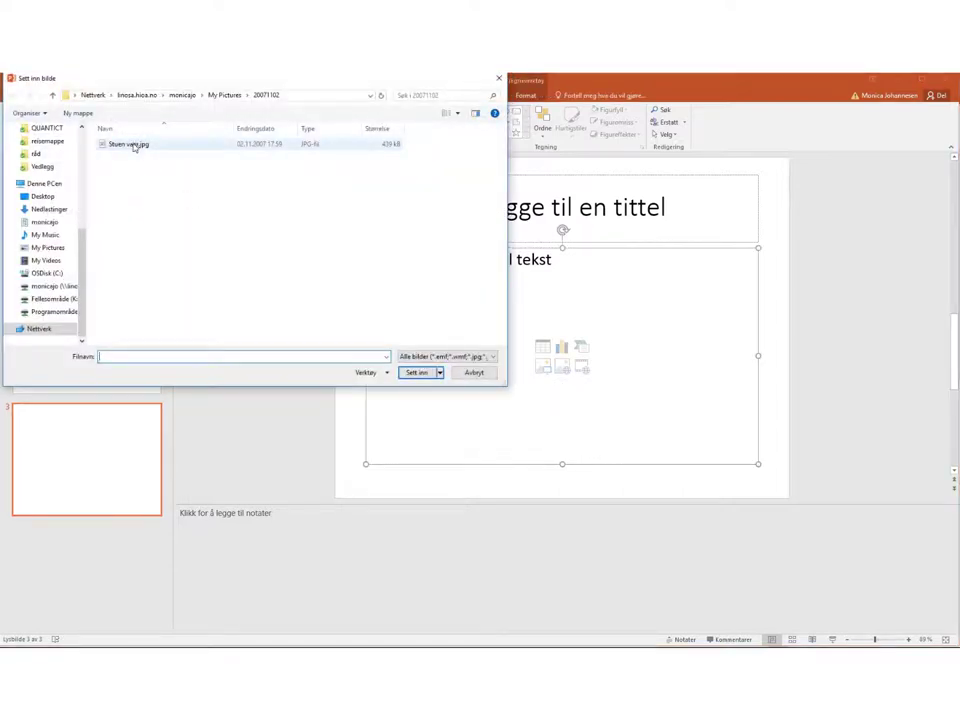
pyautogui.click(133, 146)
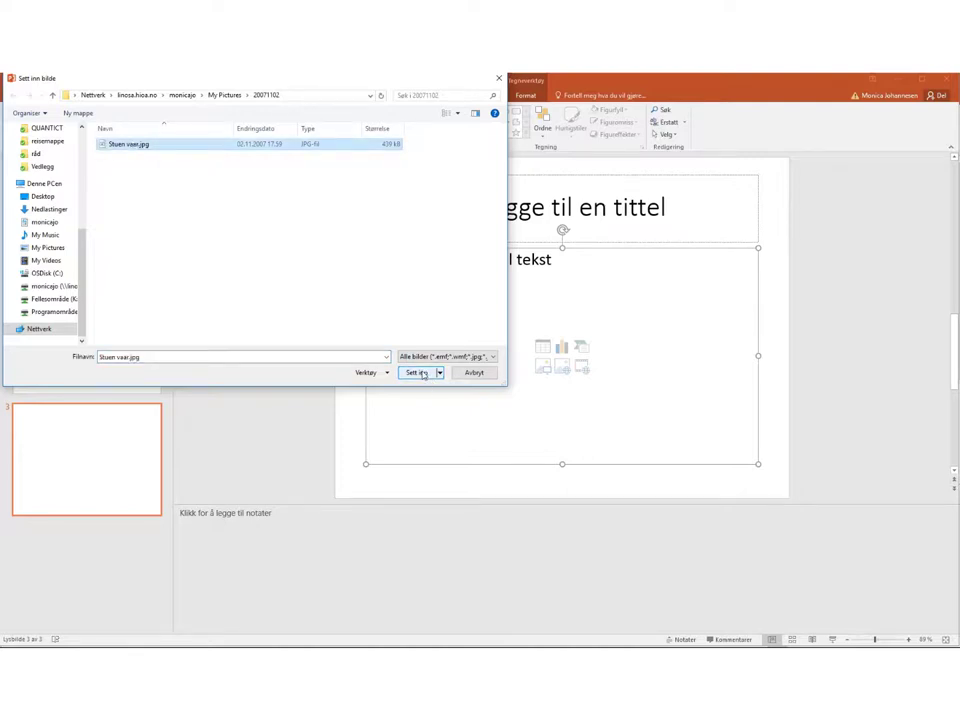
pyautogui.click(424, 373)
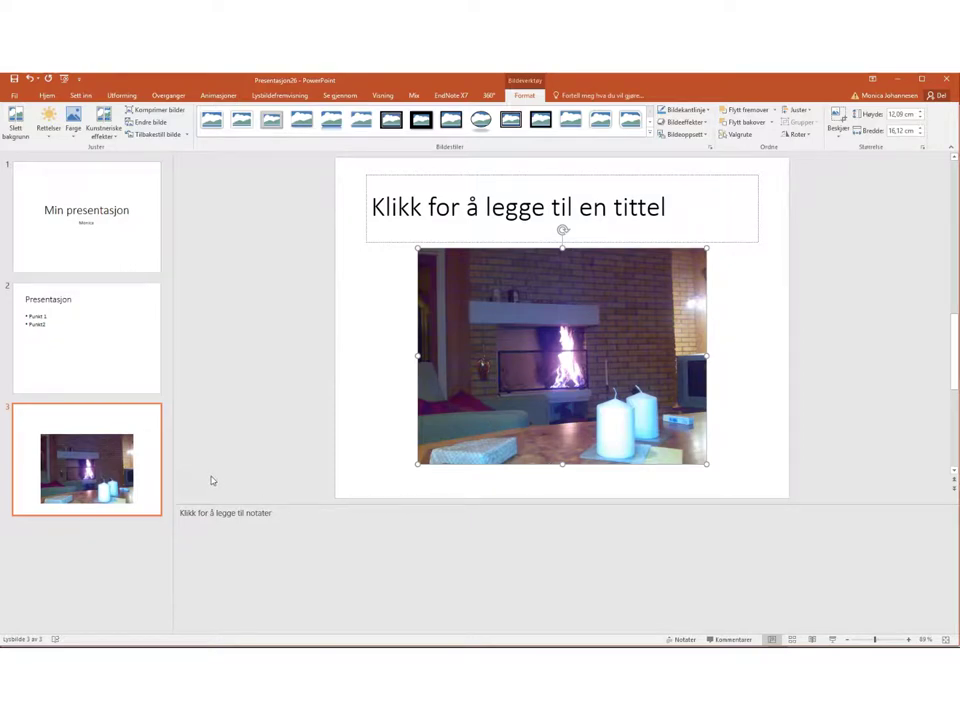
# Step: On slide 2, draw a blue Pil høyre arrow below the bullets and tilt it slightly upward
pyautogui.click(113, 351)
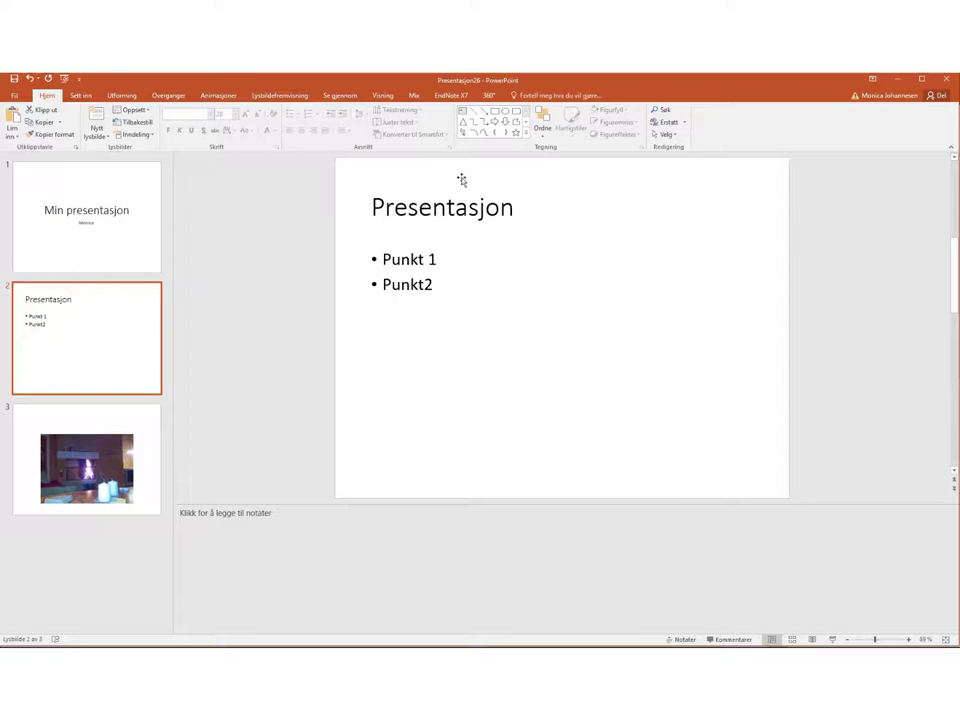
pyautogui.click(496, 122)
pyautogui.moveTo(480, 297); pyautogui.dragTo(705, 384)
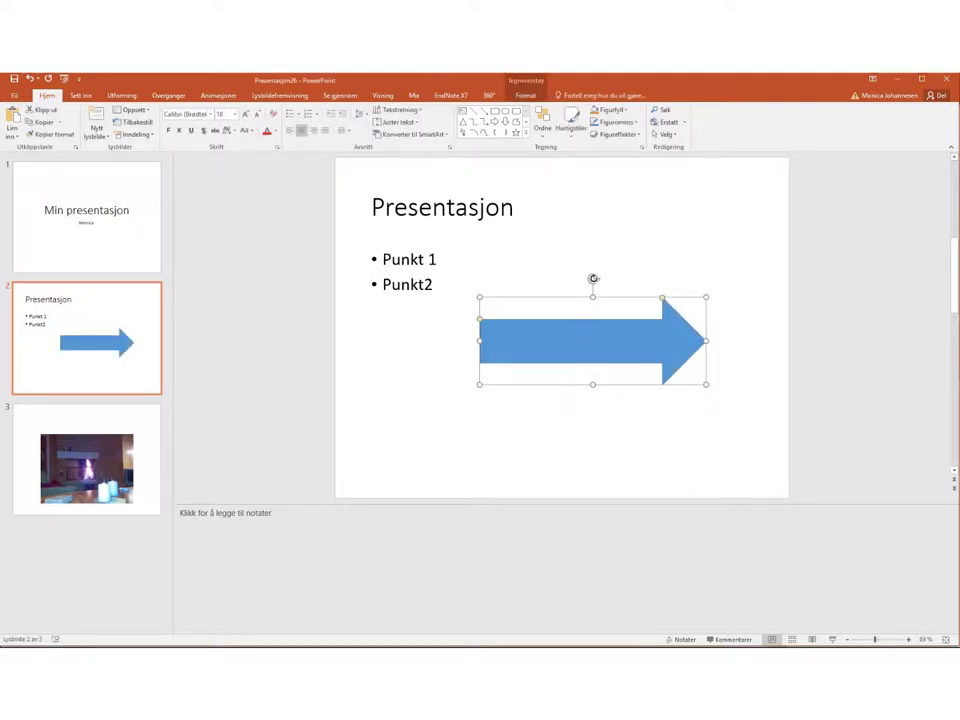
pyautogui.moveTo(593, 278); pyautogui.dragTo(576, 261)
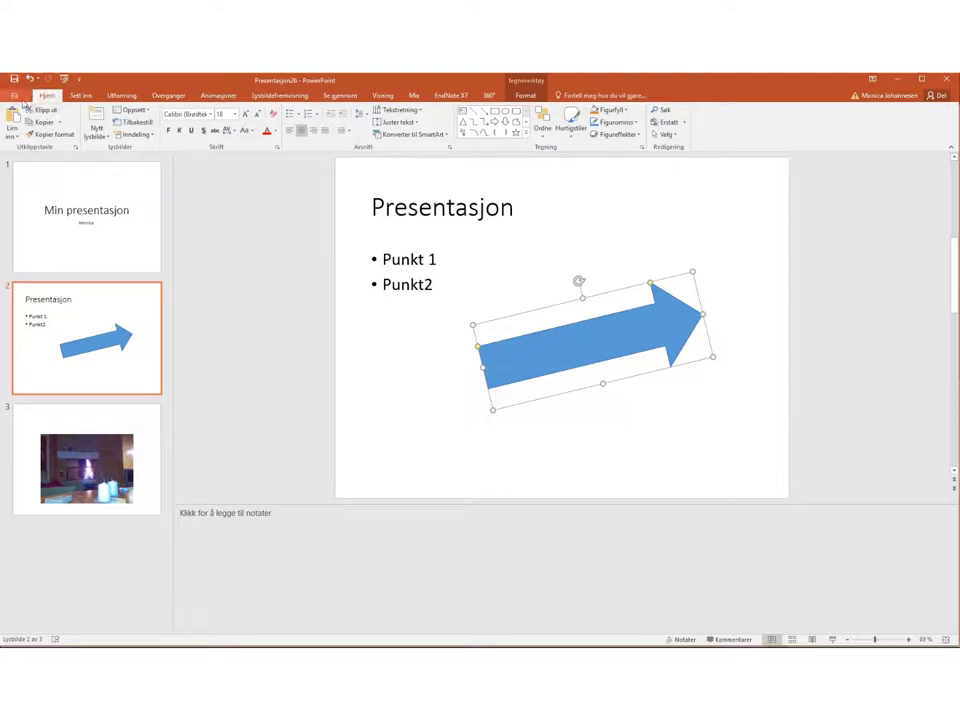
pyautogui.click(15, 97)
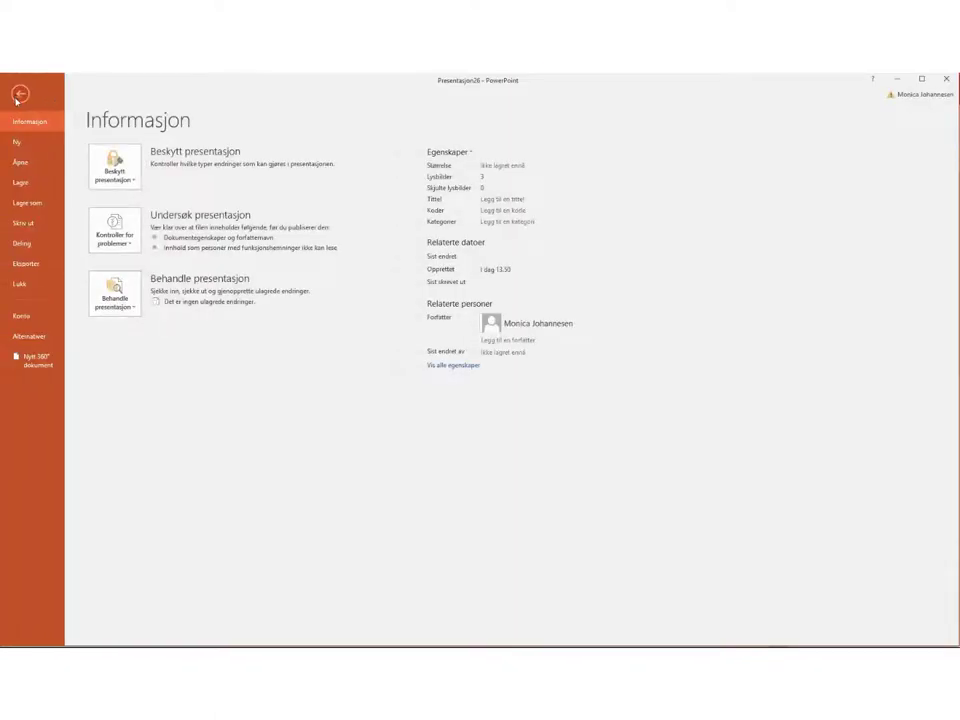
pyautogui.click(24, 206)
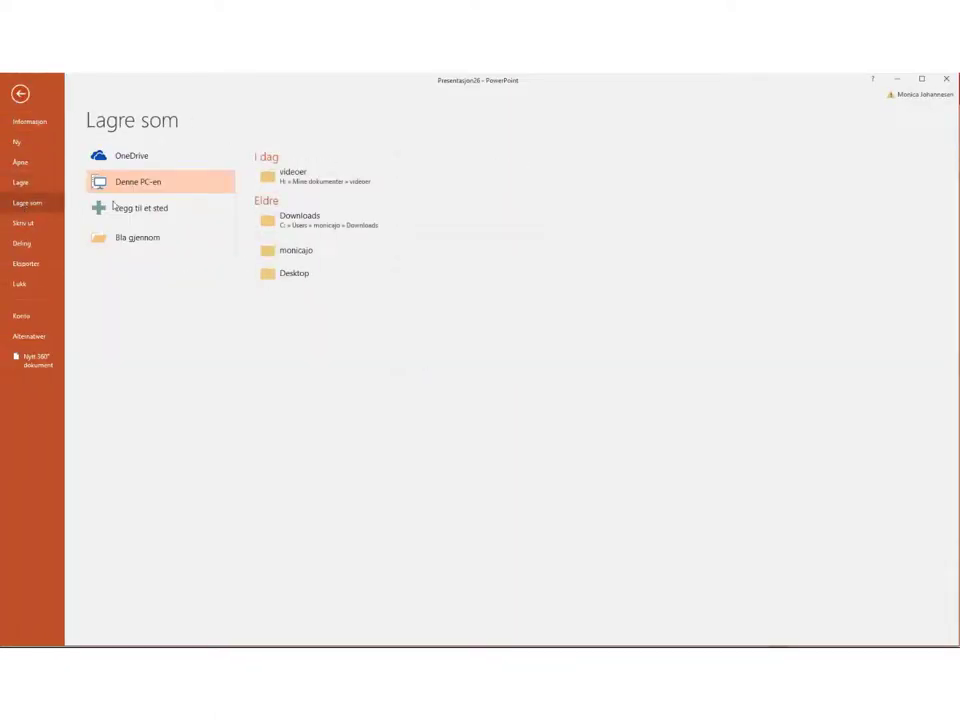
pyautogui.click(274, 180)
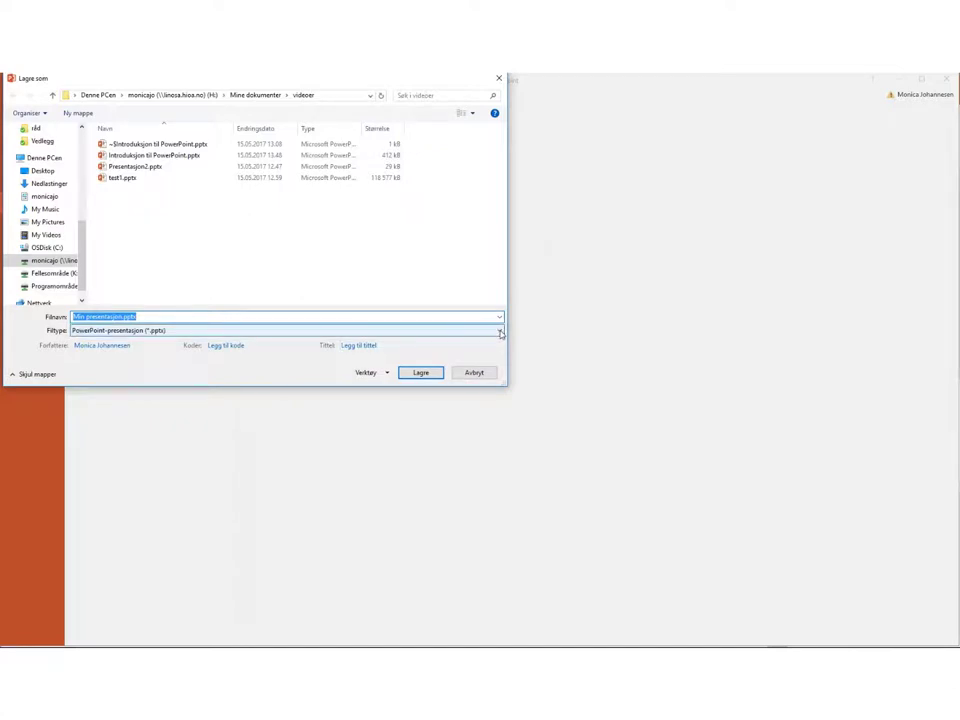
pyautogui.click(500, 332)
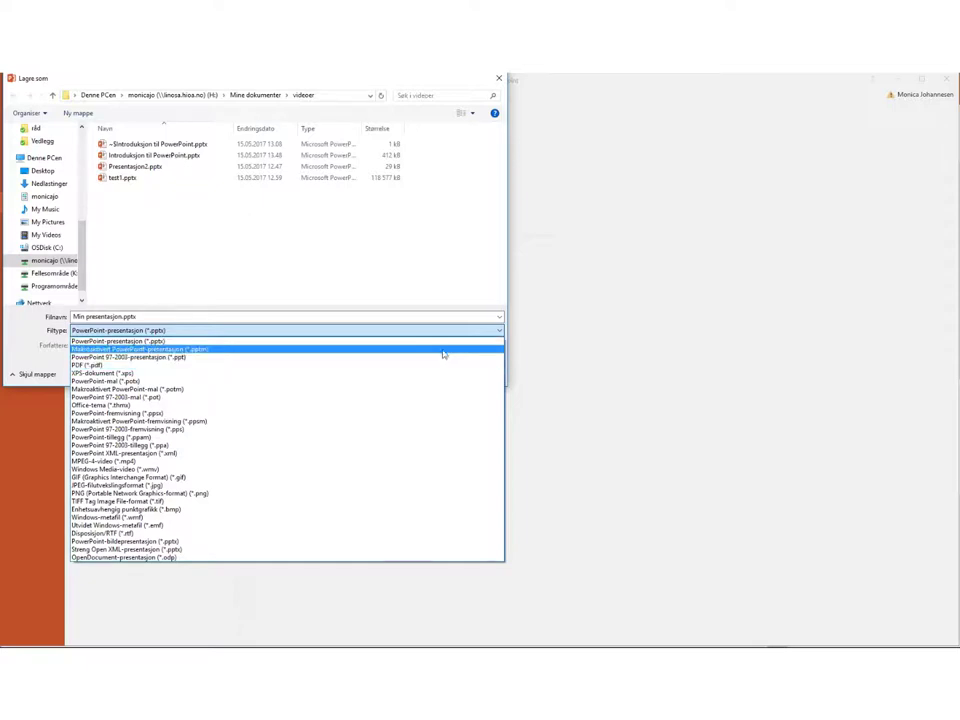
pyautogui.click(665, 366)
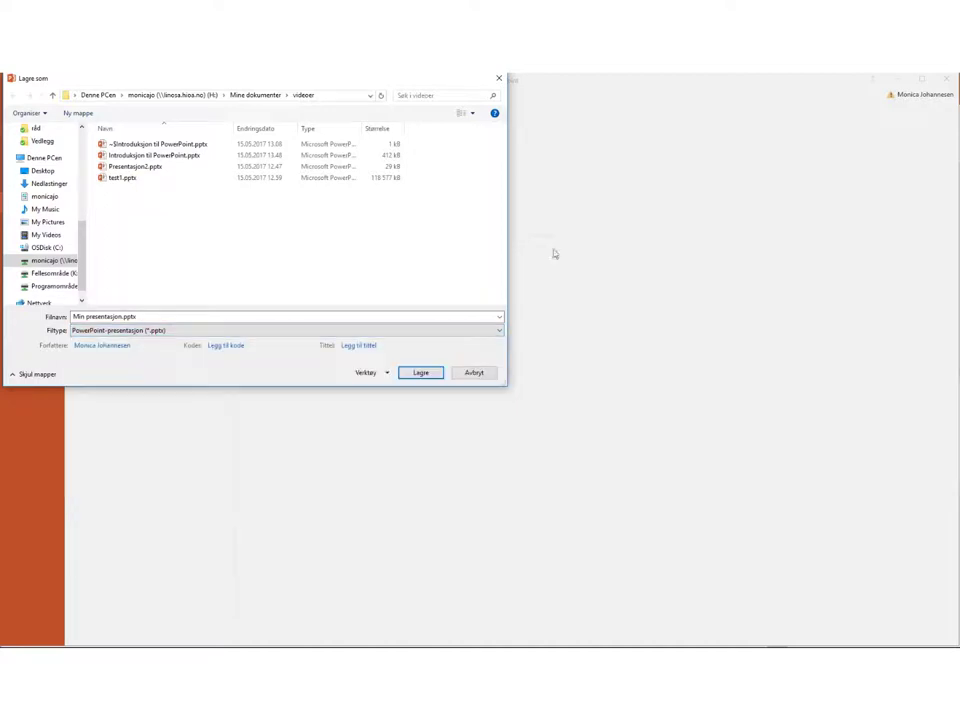
pyautogui.click(475, 374)
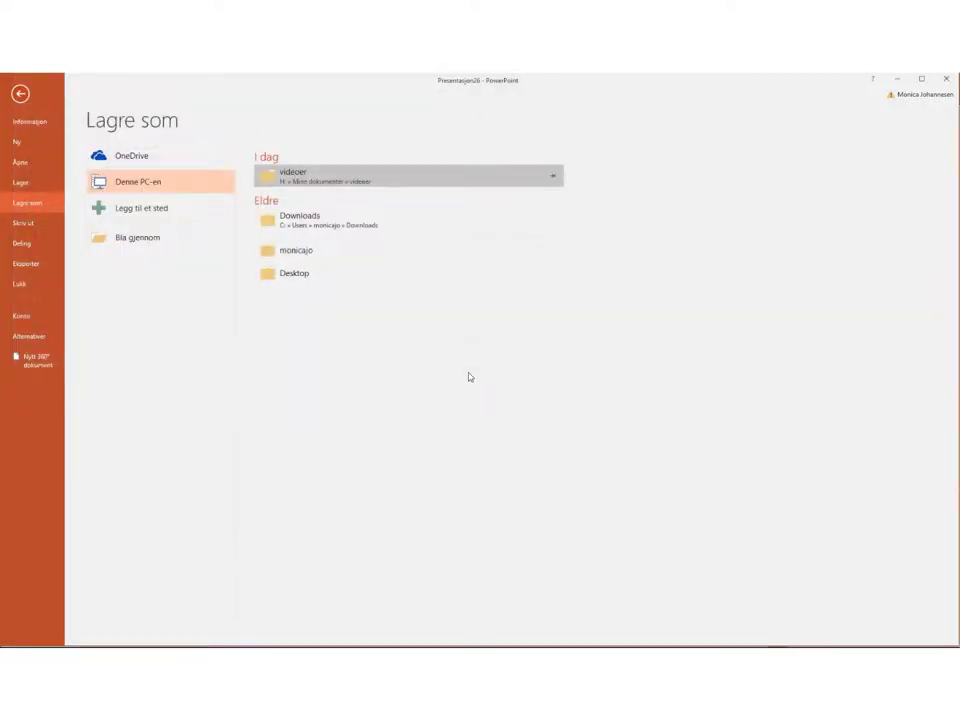
pyautogui.click(20, 93)
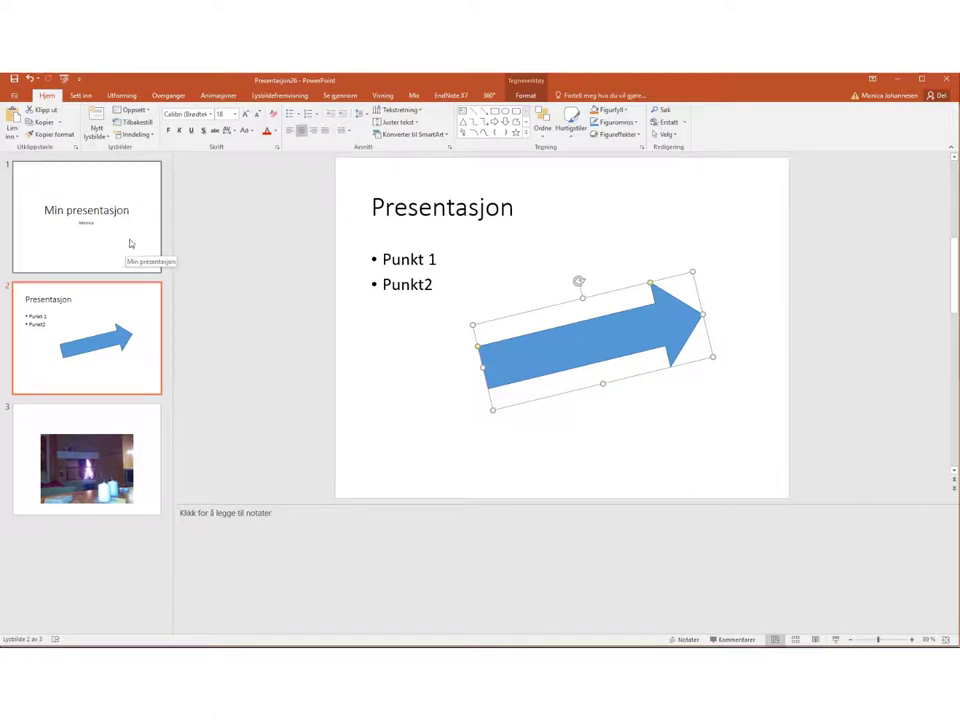
# Step: Preview the print layout as handouts with 6 slides per page, horizontal
pyautogui.click(12, 97)
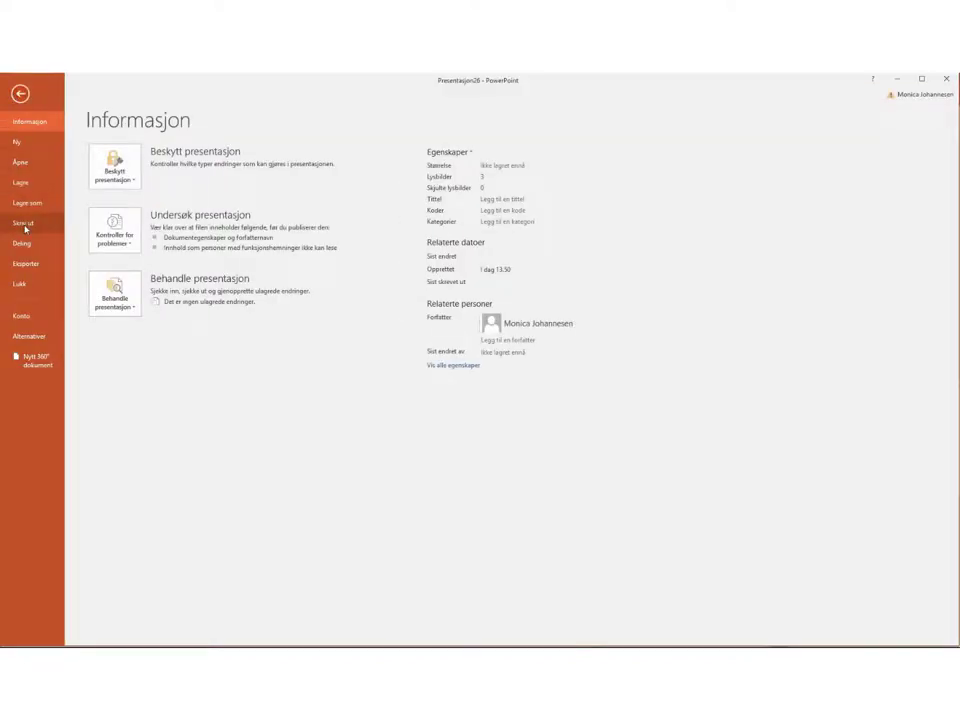
pyautogui.click(24, 223)
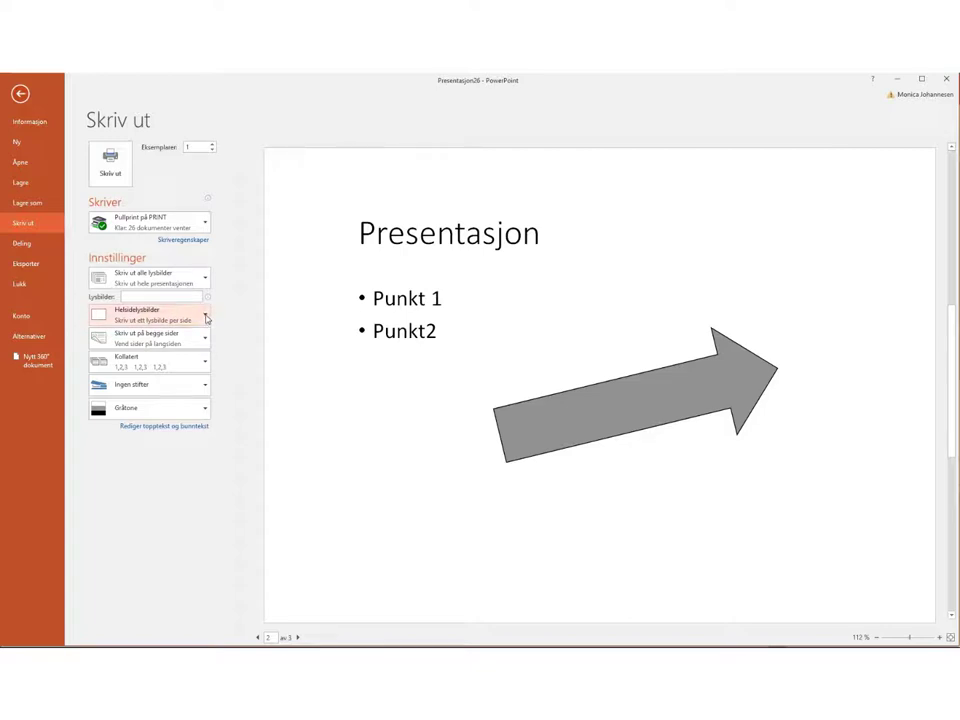
pyautogui.click(206, 316)
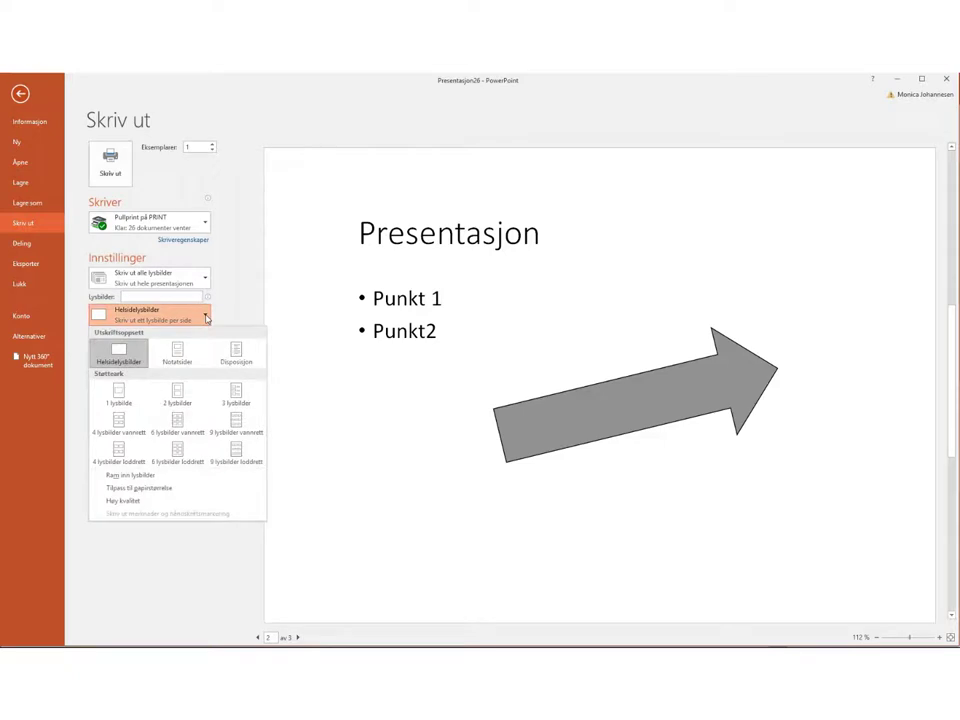
pyautogui.click(178, 423)
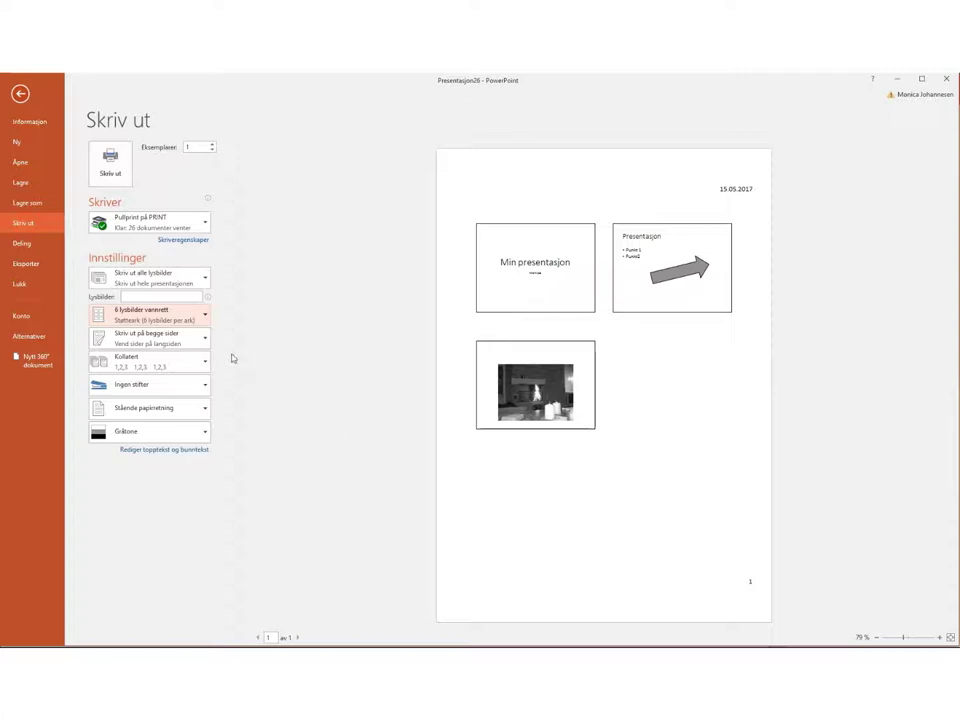
# Step: Switch the print preview to the Notes Pages layout, then leave printing
pyautogui.click(207, 316)
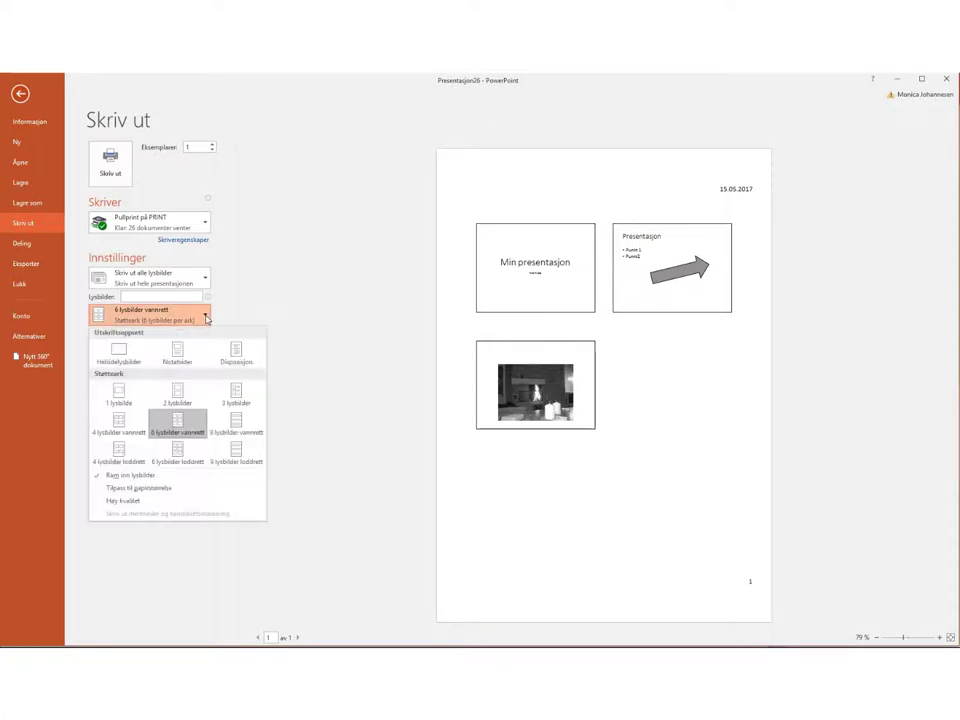
pyautogui.click(192, 357)
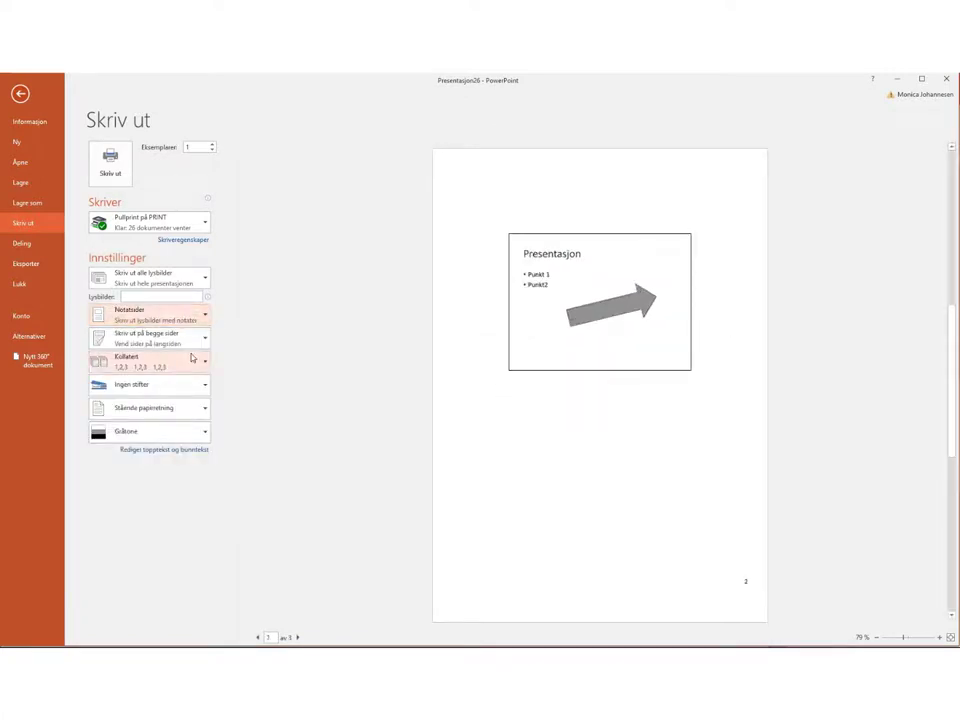
pyautogui.click(21, 95)
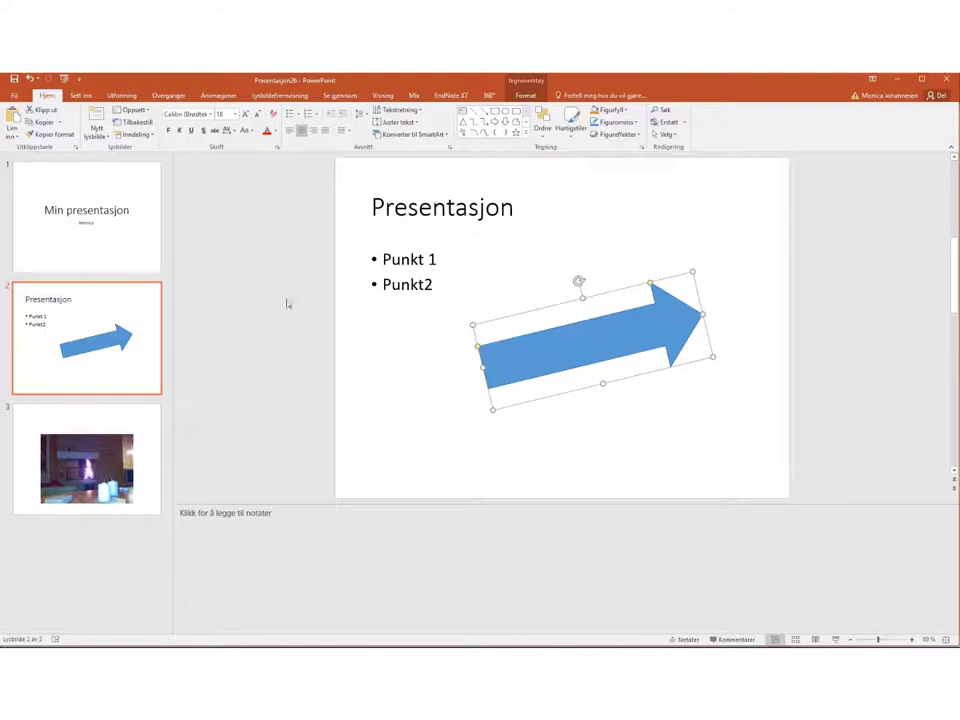
# Step: Return to the slide editor showing slide 2, with bullets 'Punkt 1', 'Punkt2' and the tilted blue arrow
pyautogui.moveTo(551, 79)
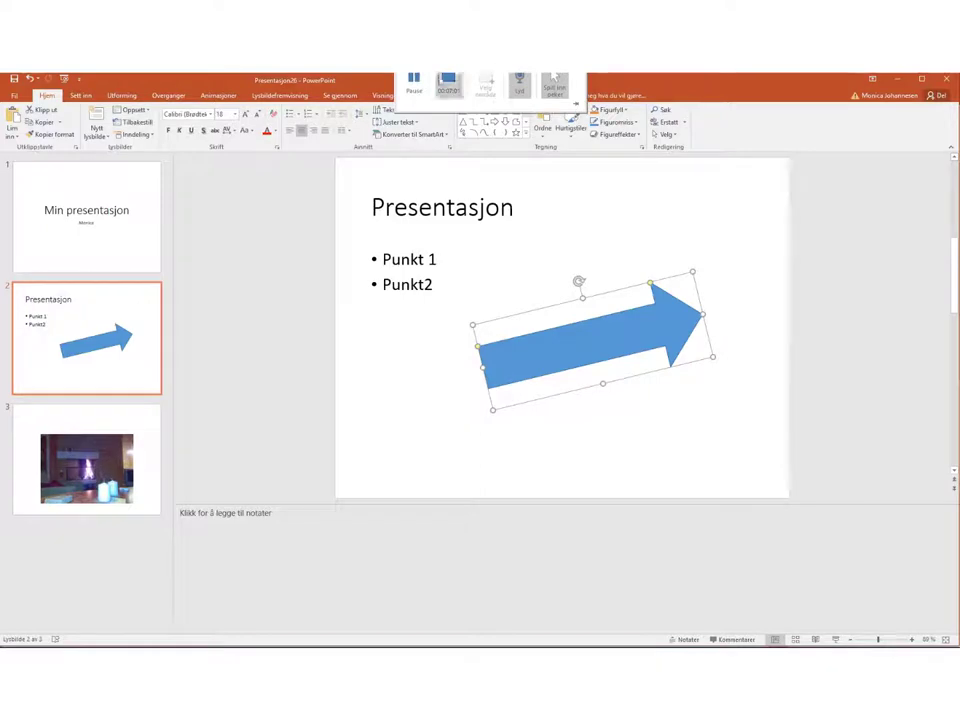